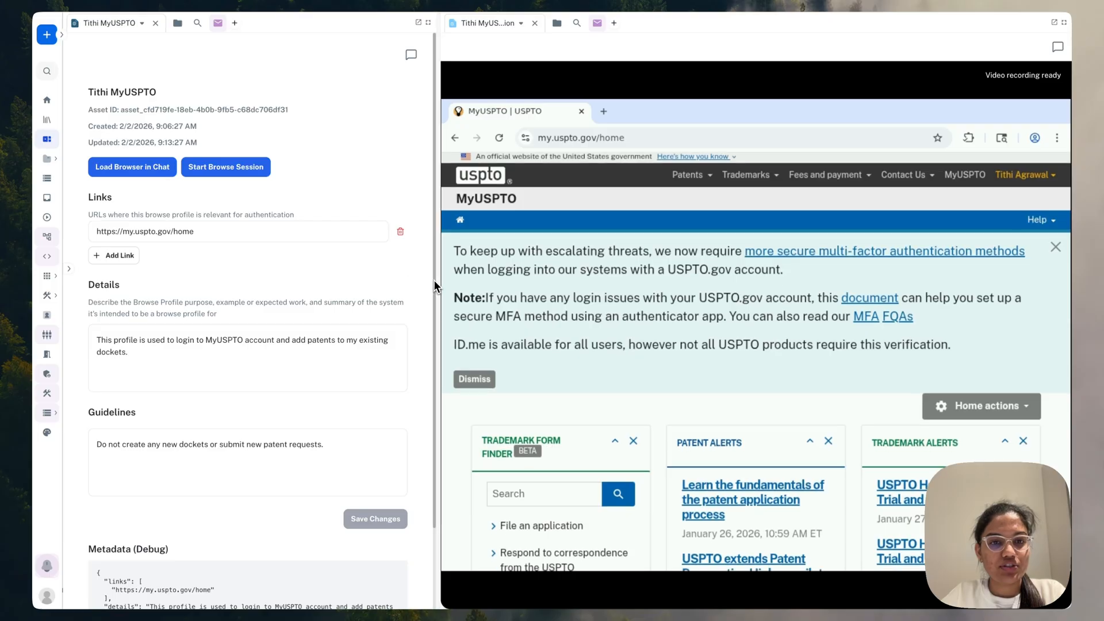
- Review the recorded MyUSPTO browse session at several points, from the sign-in verification onward
drag(437, 280, 415, 279)
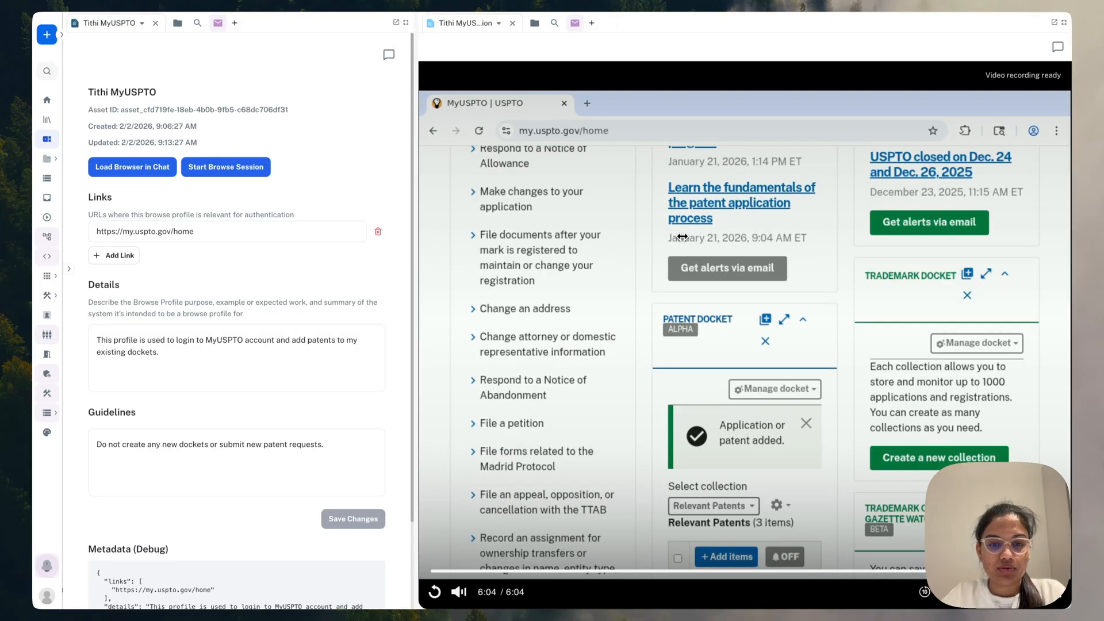
click(512, 572)
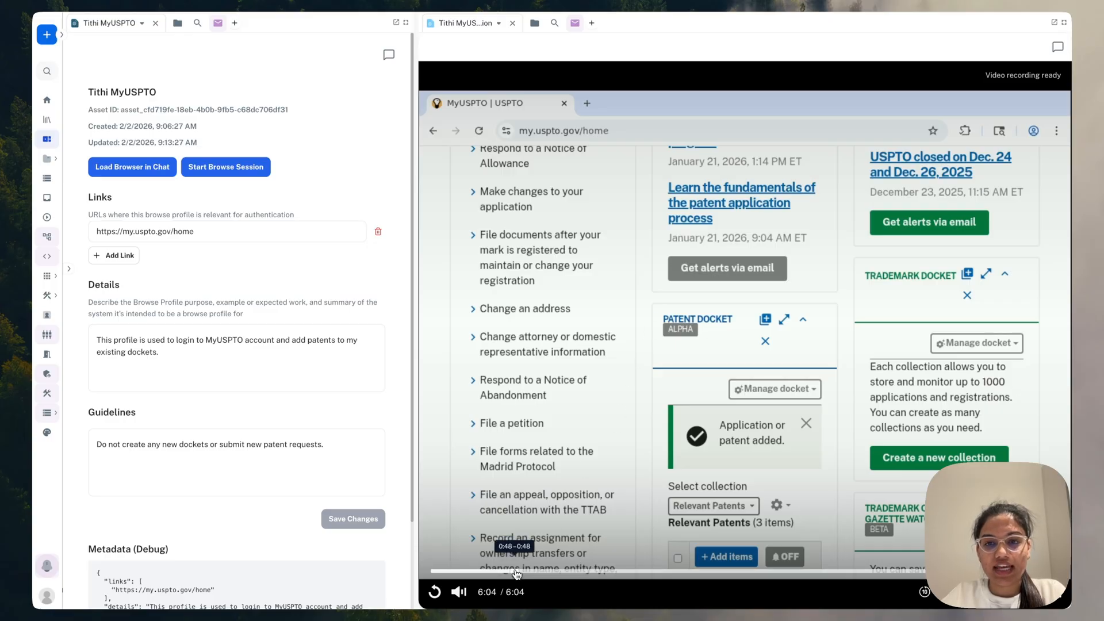
key(space)
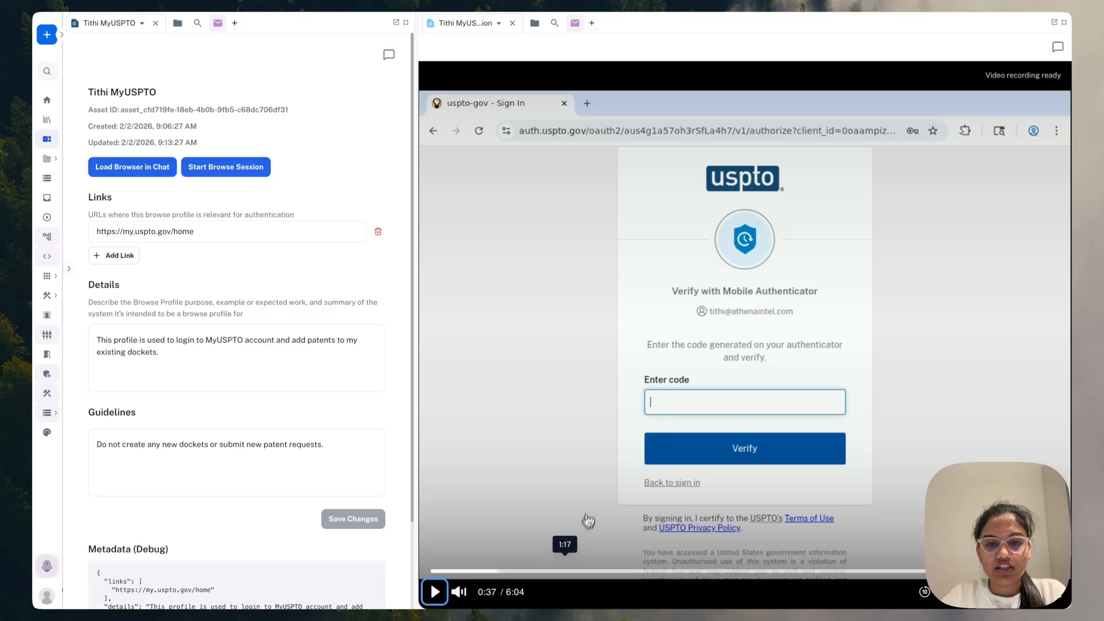
click(583, 571)
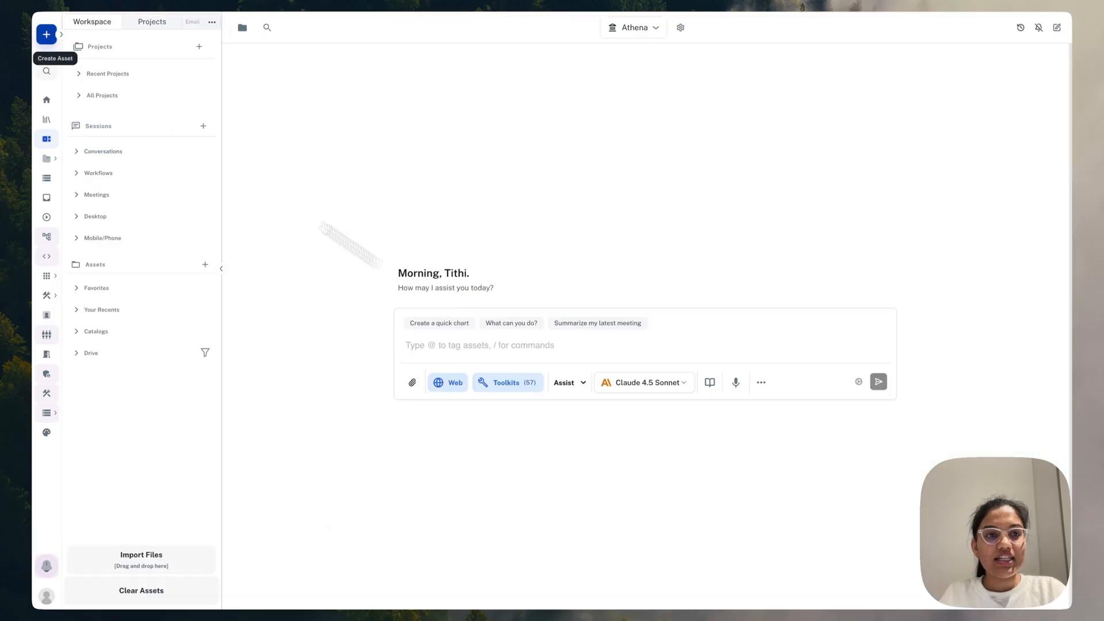
- Create a new Browse Profile asset and collapse the workspace sidebar
click(46, 35)
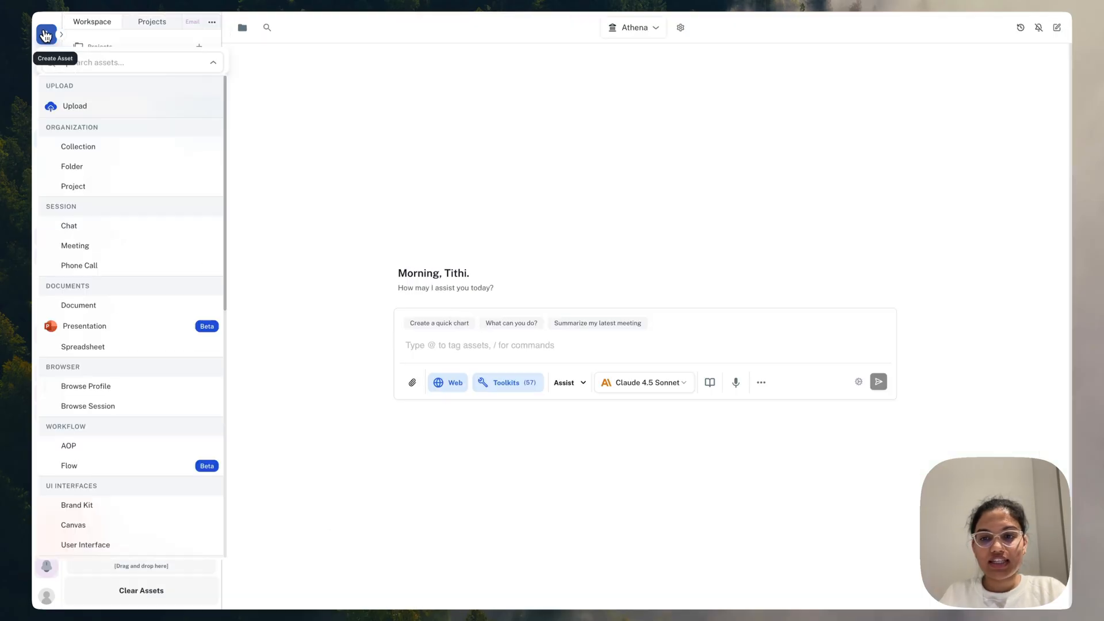
click(143, 388)
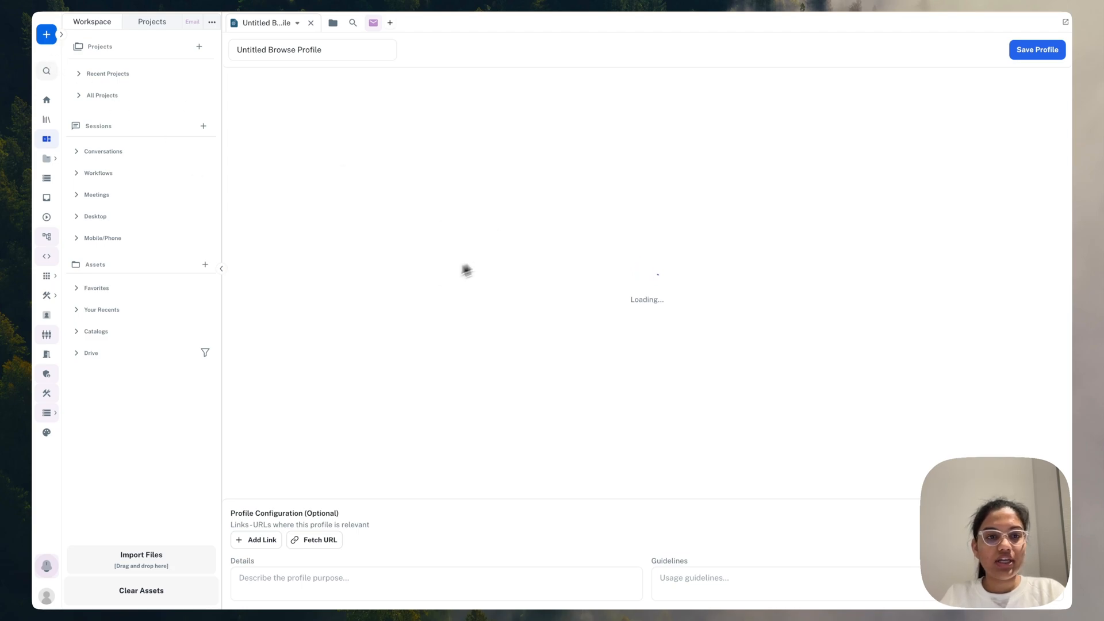
click(223, 271)
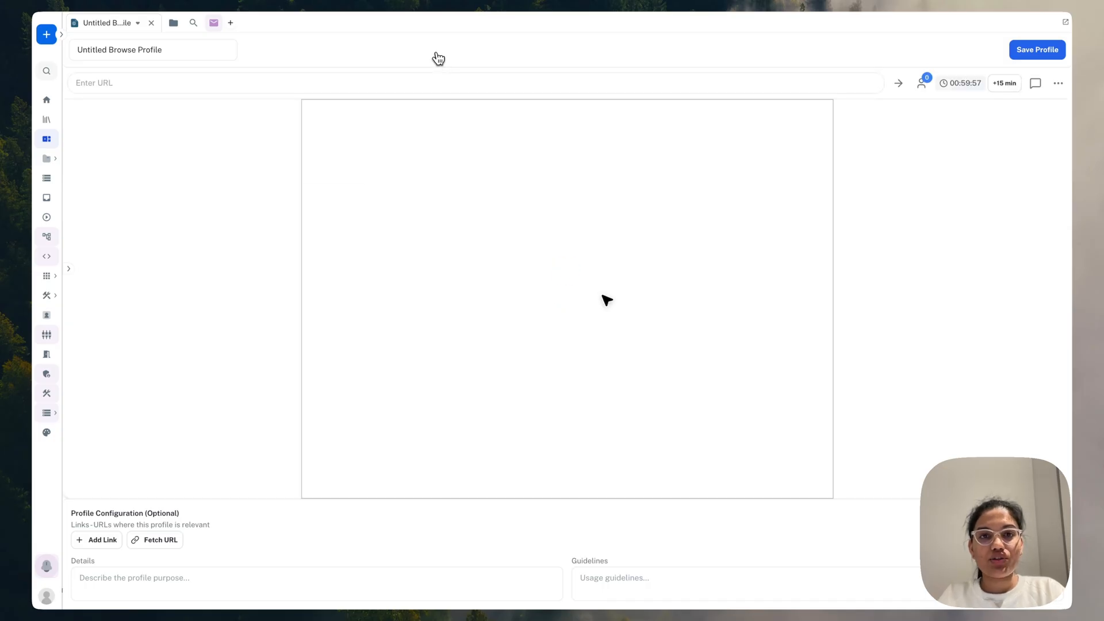
- Take over the embedded browser, search for "myuspto login" and open the MyUSPTO result at my.uspto.gov
mouse_move(450, 106)
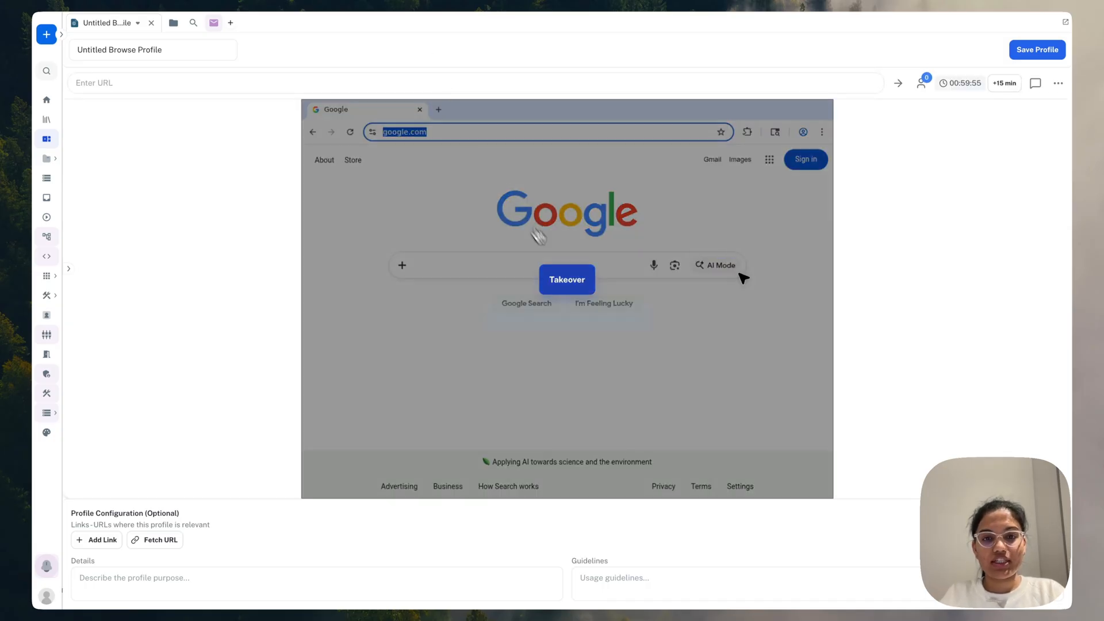
click(580, 289)
click(489, 132)
key(ctrl+a)
key(BackSpace)
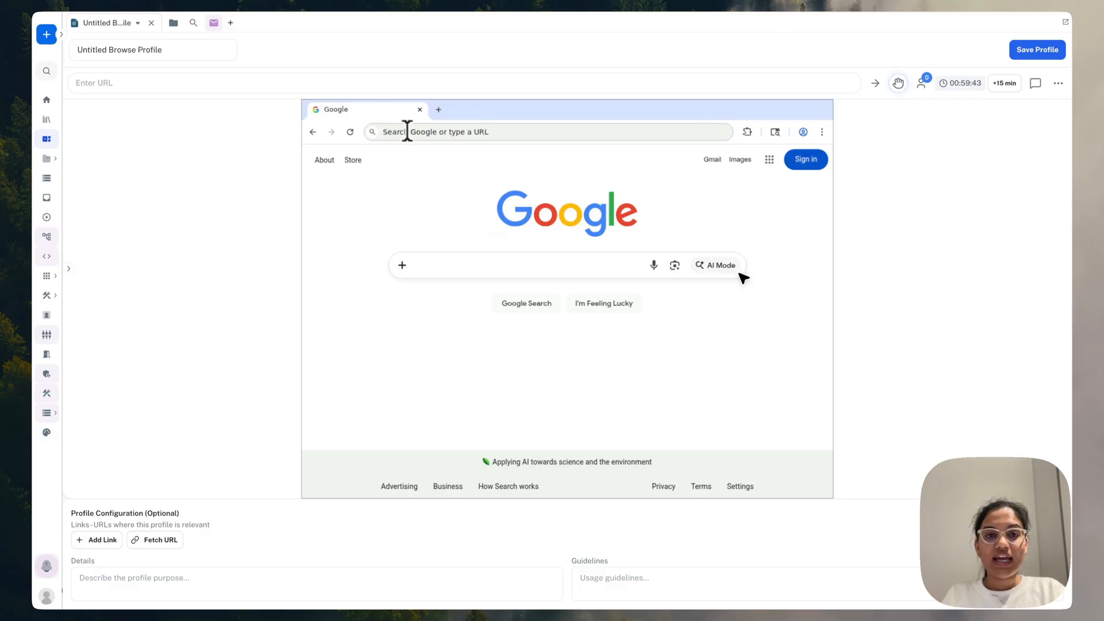
text(myuspto)
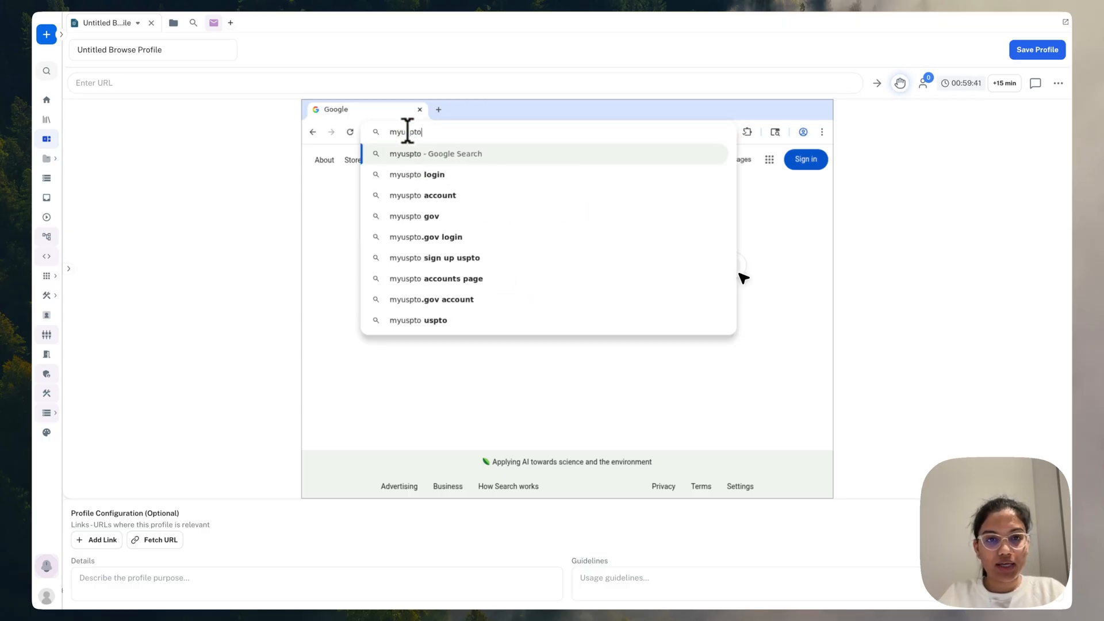
click(418, 174)
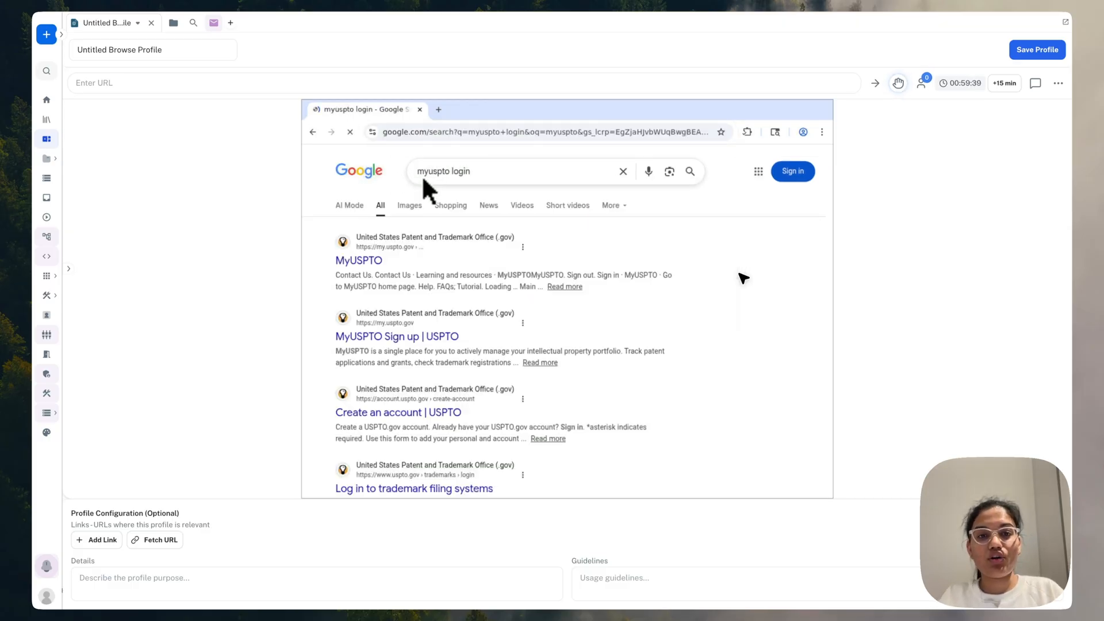
click(361, 262)
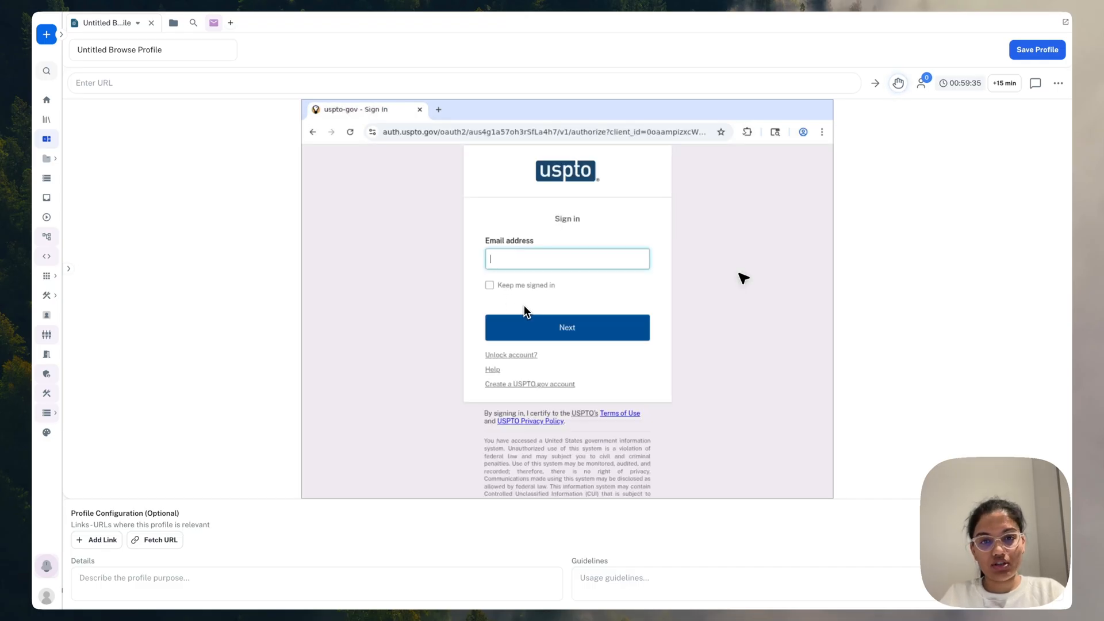
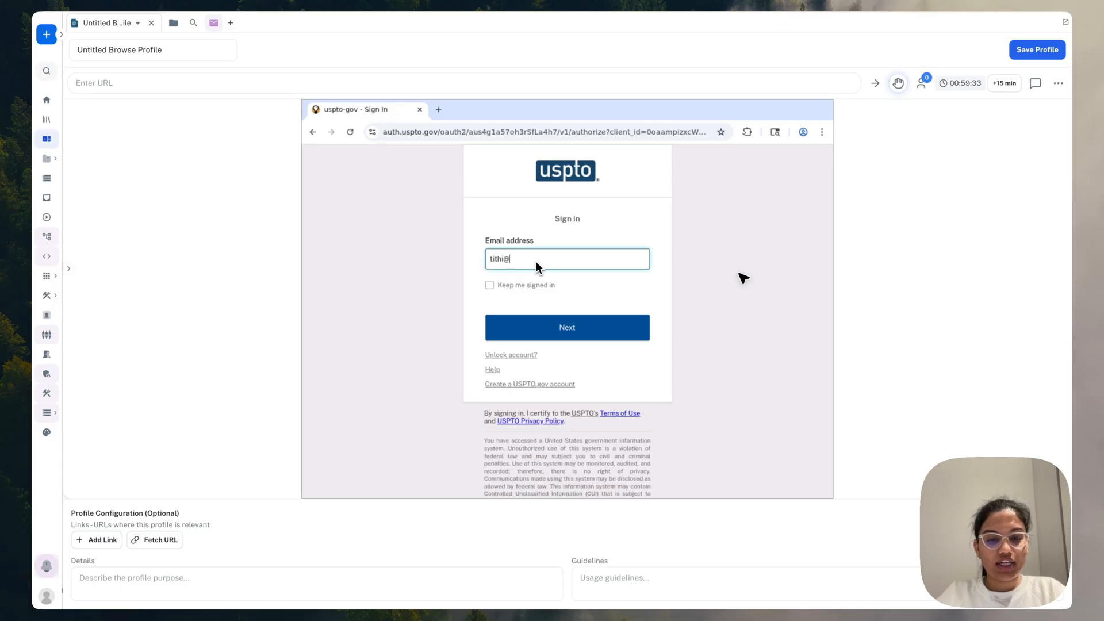
- Enter the account e-mail on the USPTO sign-in page, enable Keep me signed in and continue
click(489, 285)
click(601, 330)
- Enter the account password for the USPTO sign-in and submit it for verification
click(523, 320)
key(ctrl+v)
click(595, 366)
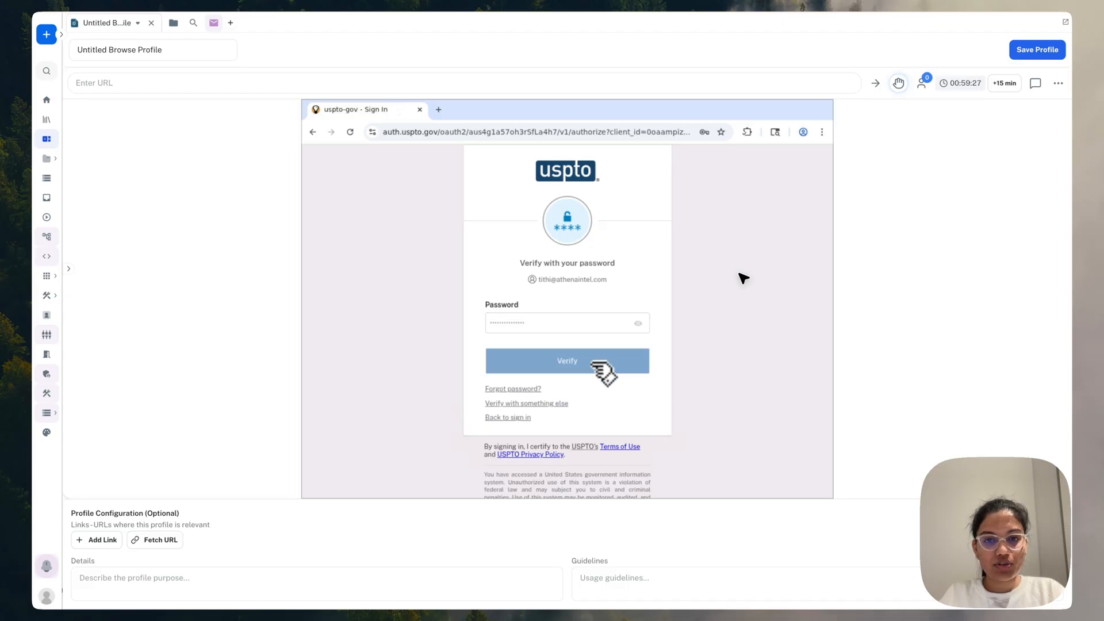
- Enter the mobile authenticator verification code and complete the USPTO sign-in
click(667, 345)
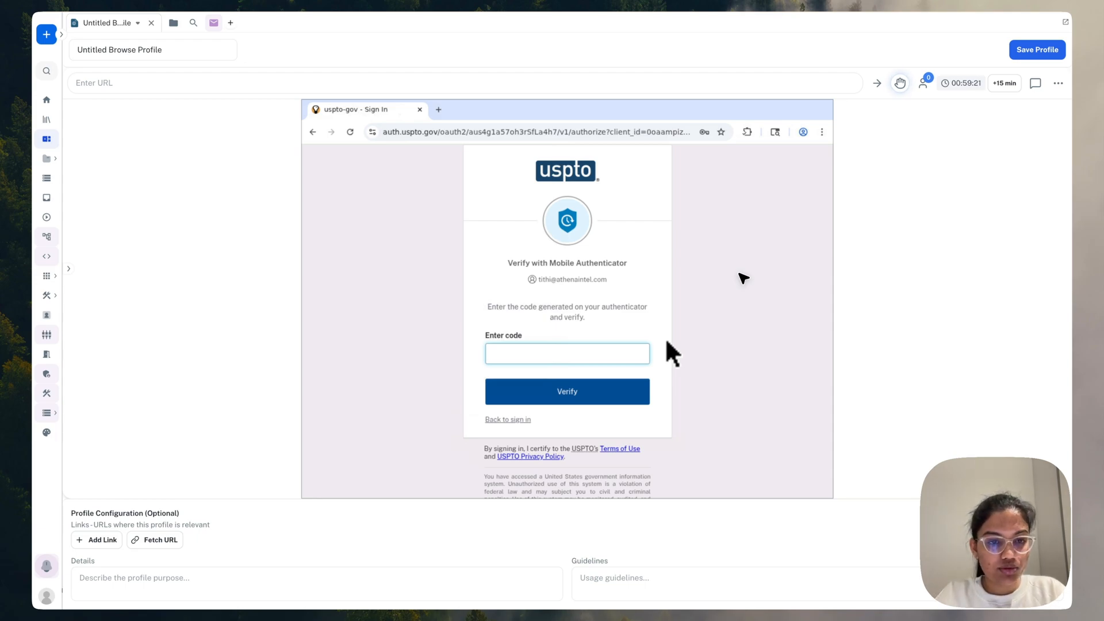
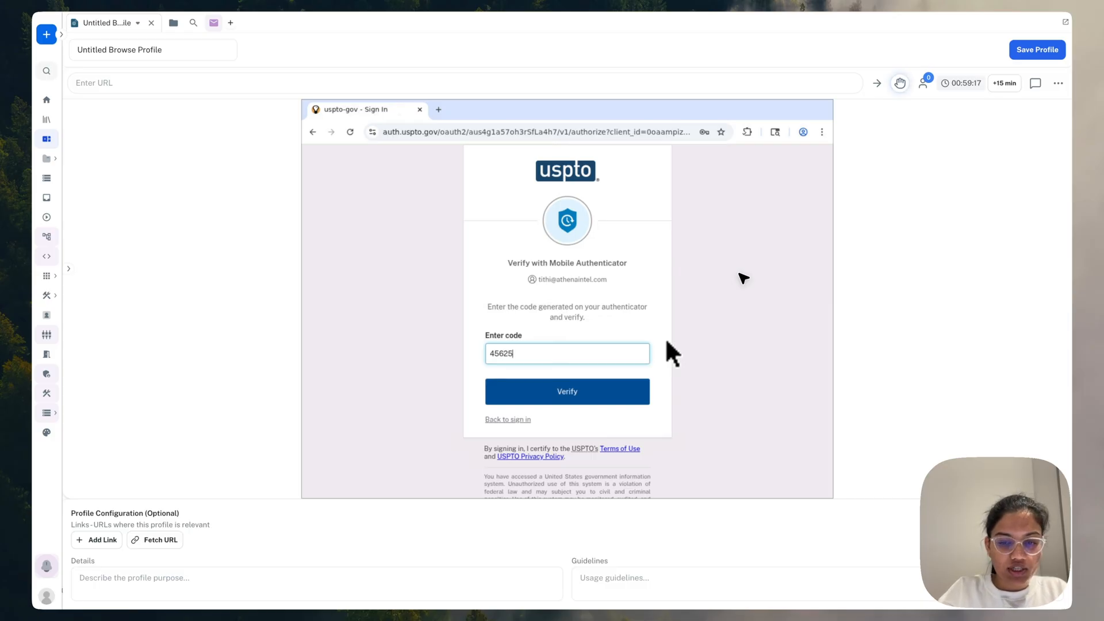
click(609, 395)
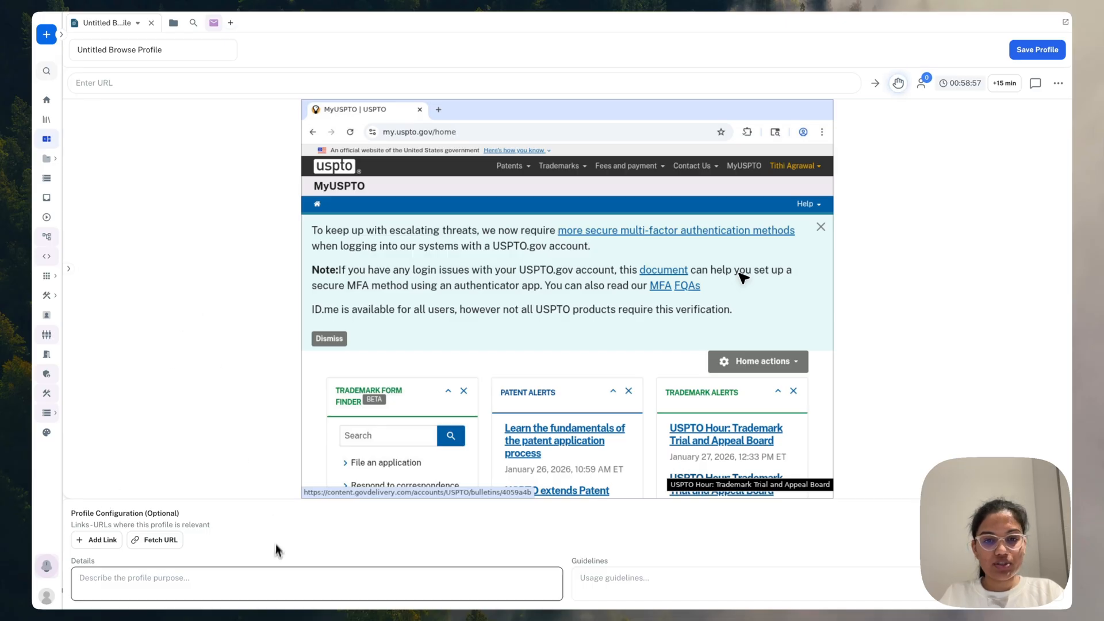
click(156, 539)
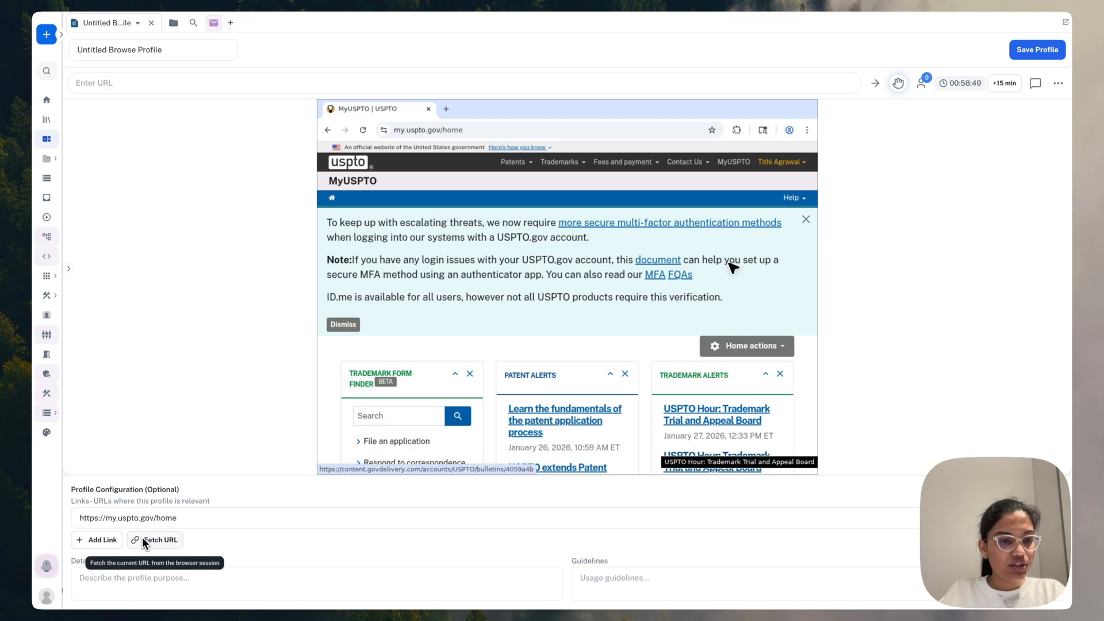
drag(79, 521, 242, 522)
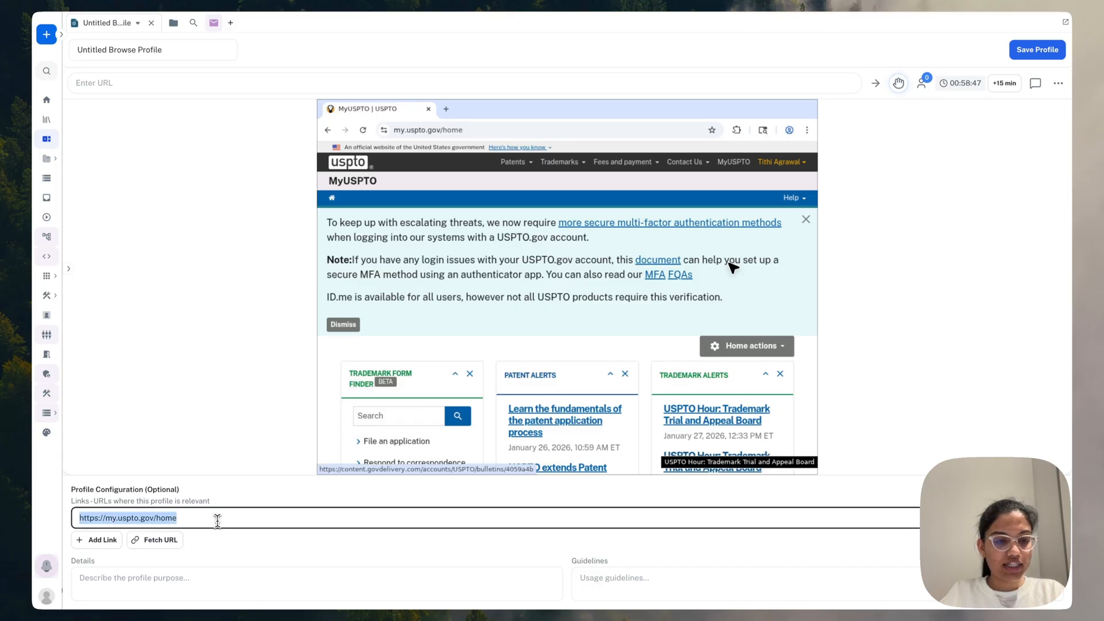
click(217, 520)
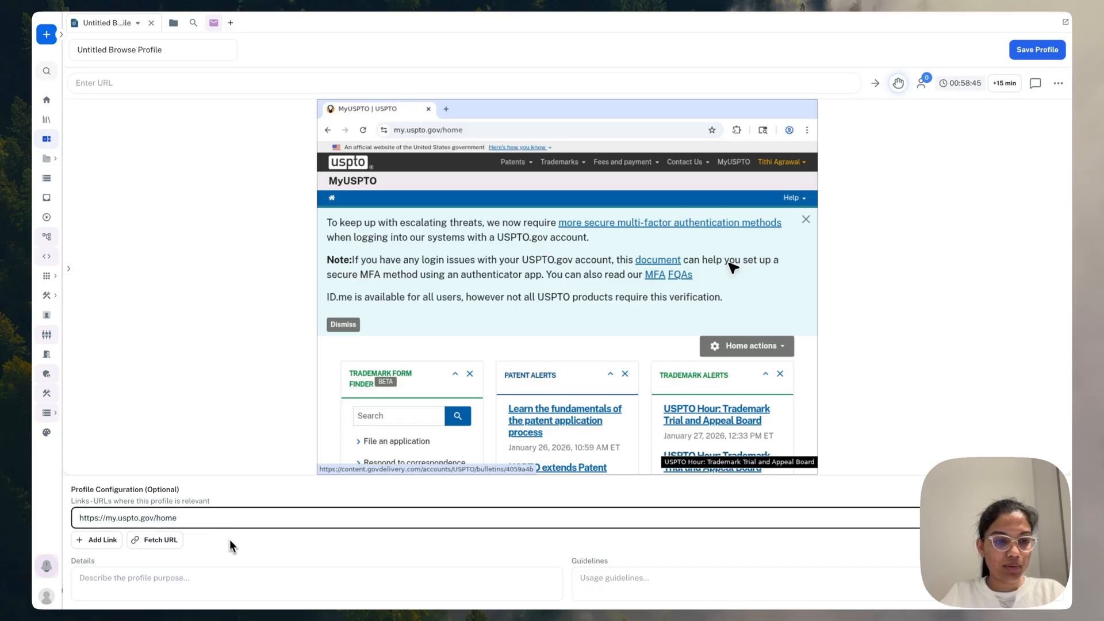
- Fill in the profile details with "This profile will be used to add some patents to my docket."
click(228, 577)
text(This profile will)
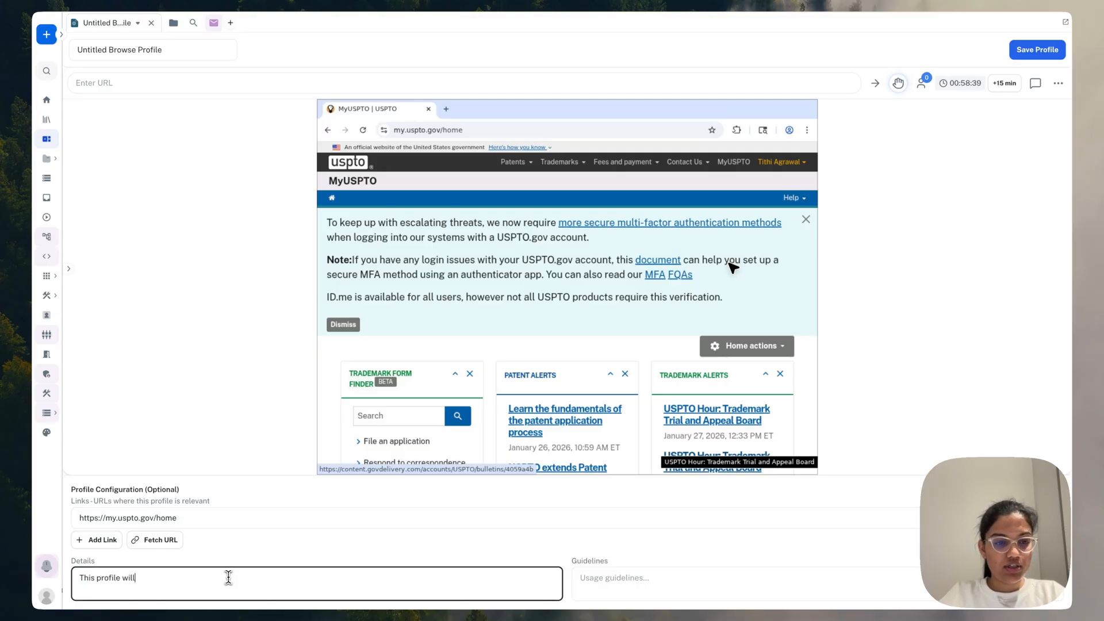
text( be used to add some oatients)
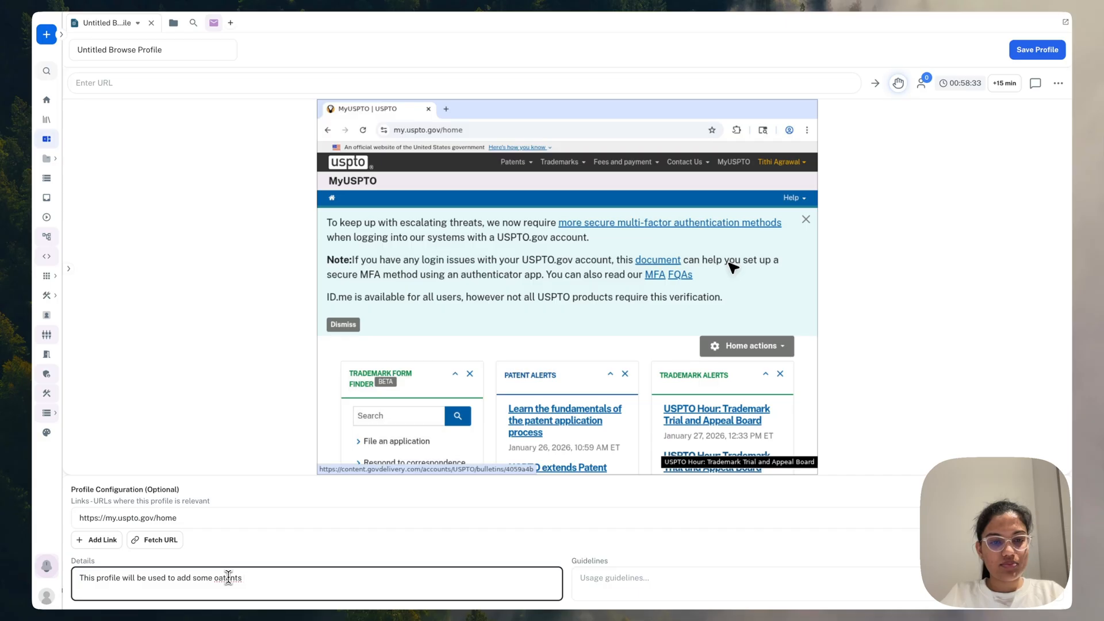
text(to my docket.)
click(637, 578)
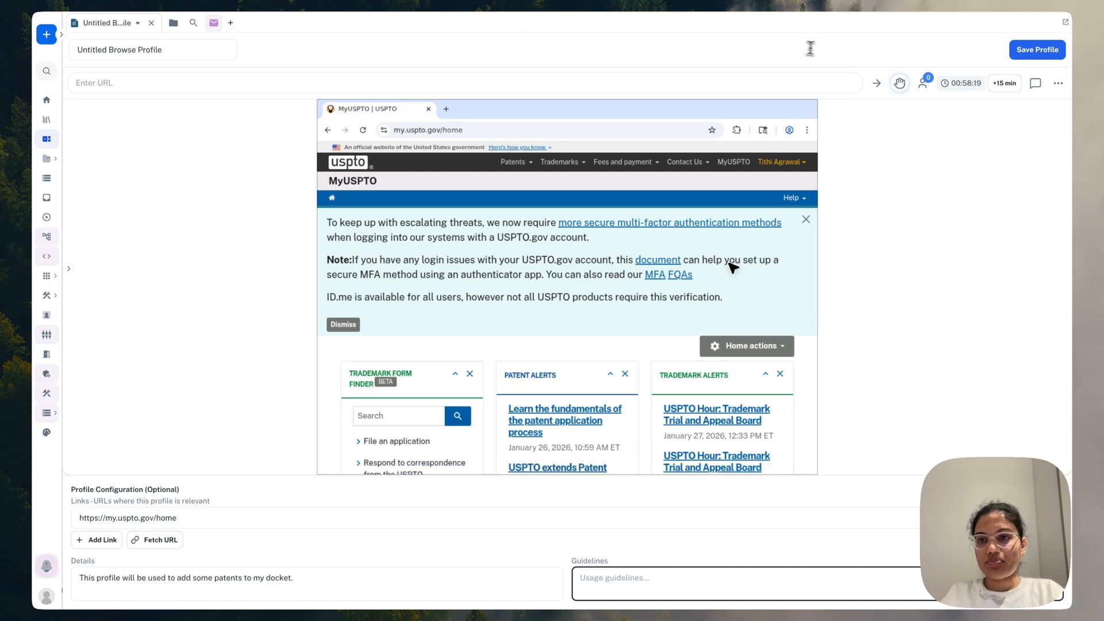
- Name the browse profile "TA USPTO Login" and save it
click(173, 51)
key(ctrl+a)
text(T)
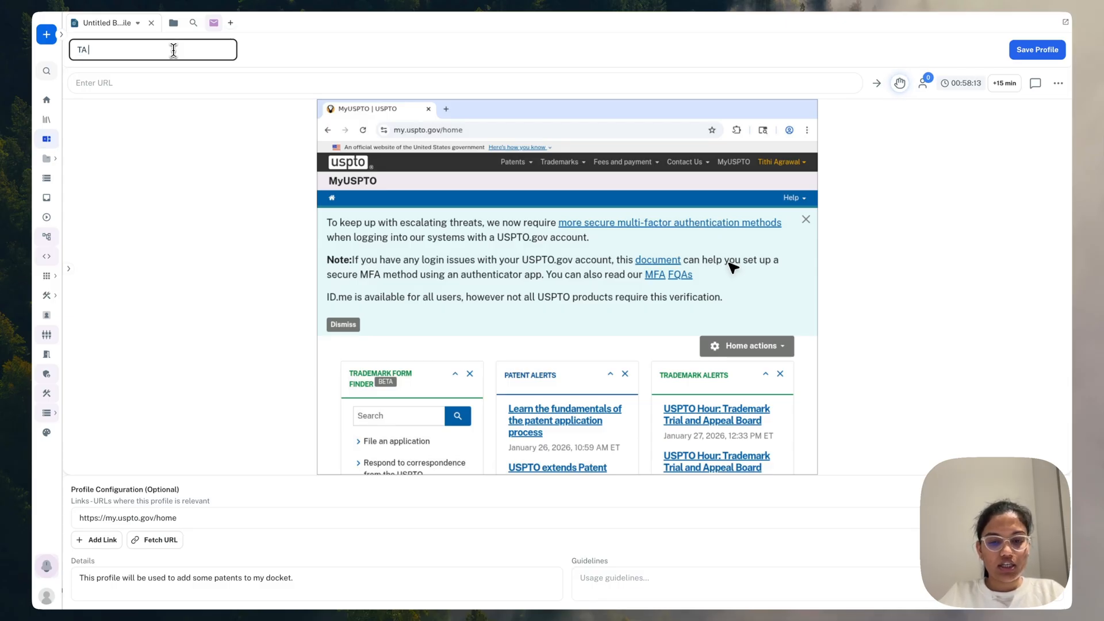
text(A USPTO Login)
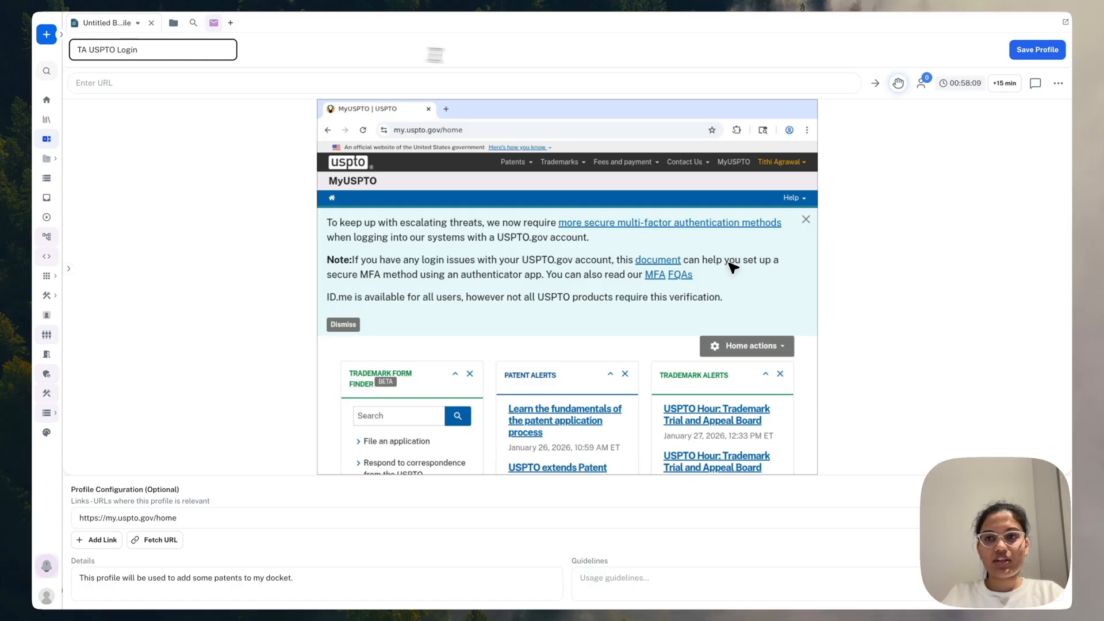
click(1025, 53)
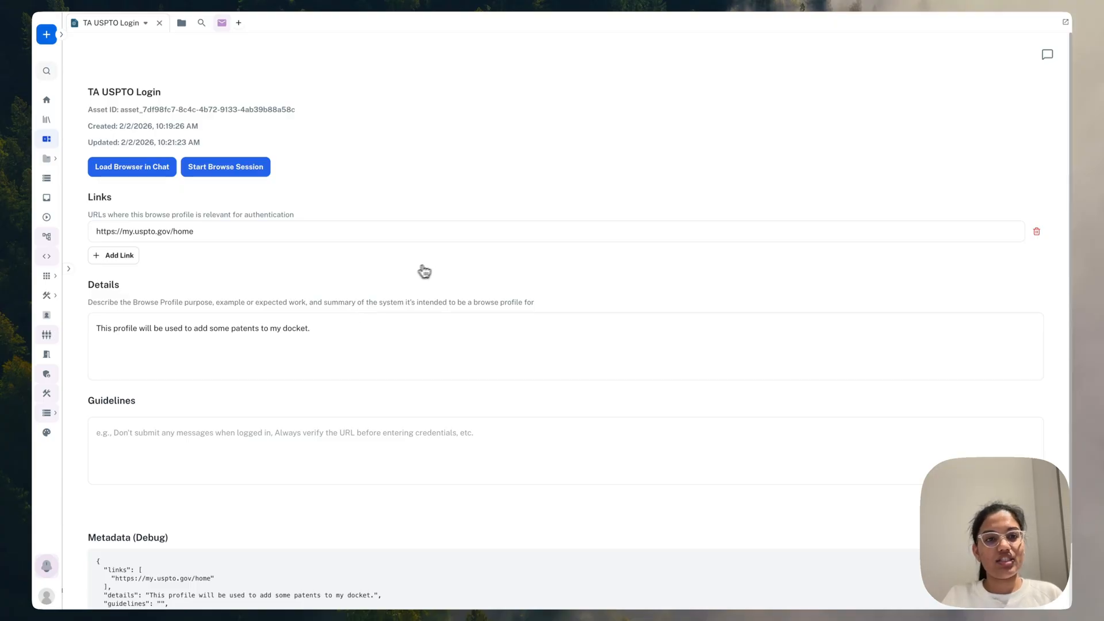
scroll(437, 269, down, 1)
scroll(454, 268, up, 1)
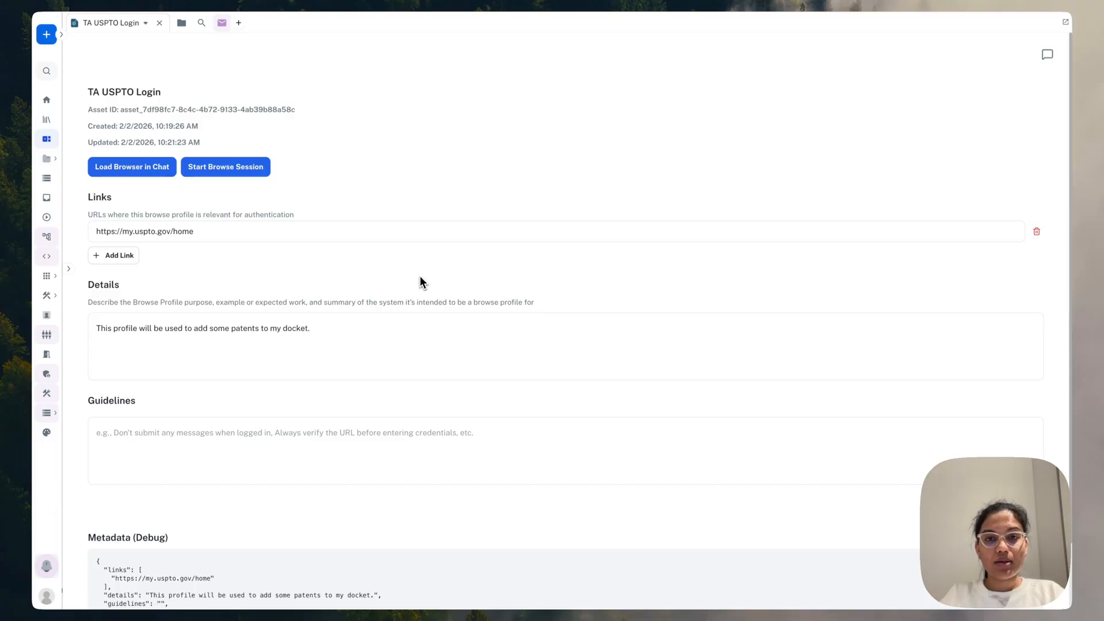
- Open the assistant chat beside the profile with TA USPTO Login attached, and draft "create a new browser session.." in a wider chat pane
key(super+j)
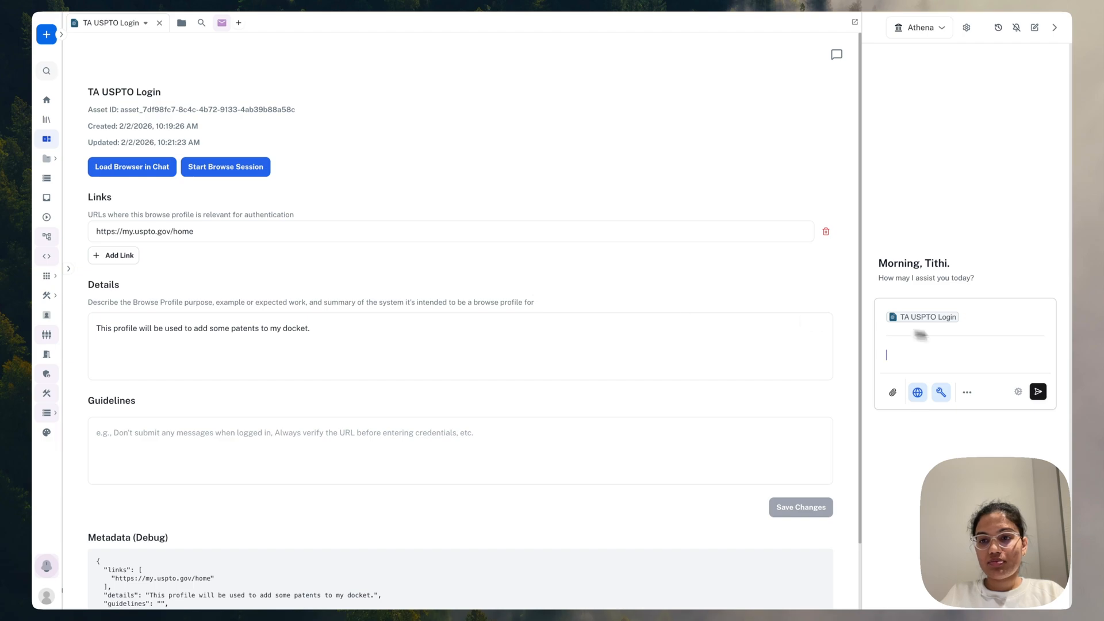
mouse_move(910, 323)
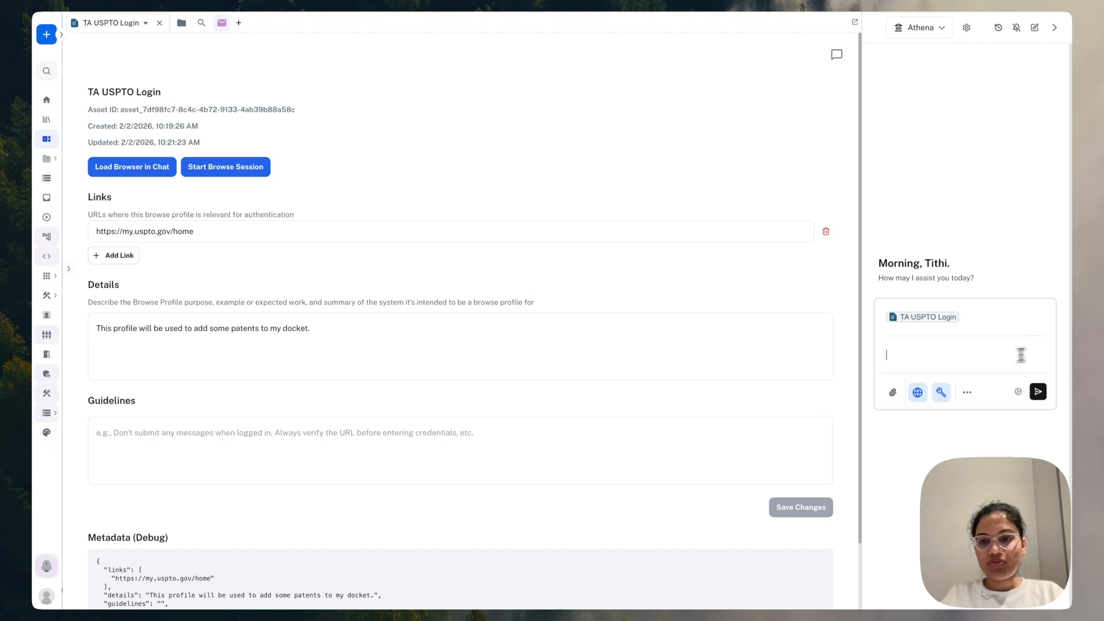
text(create a new browser session..)
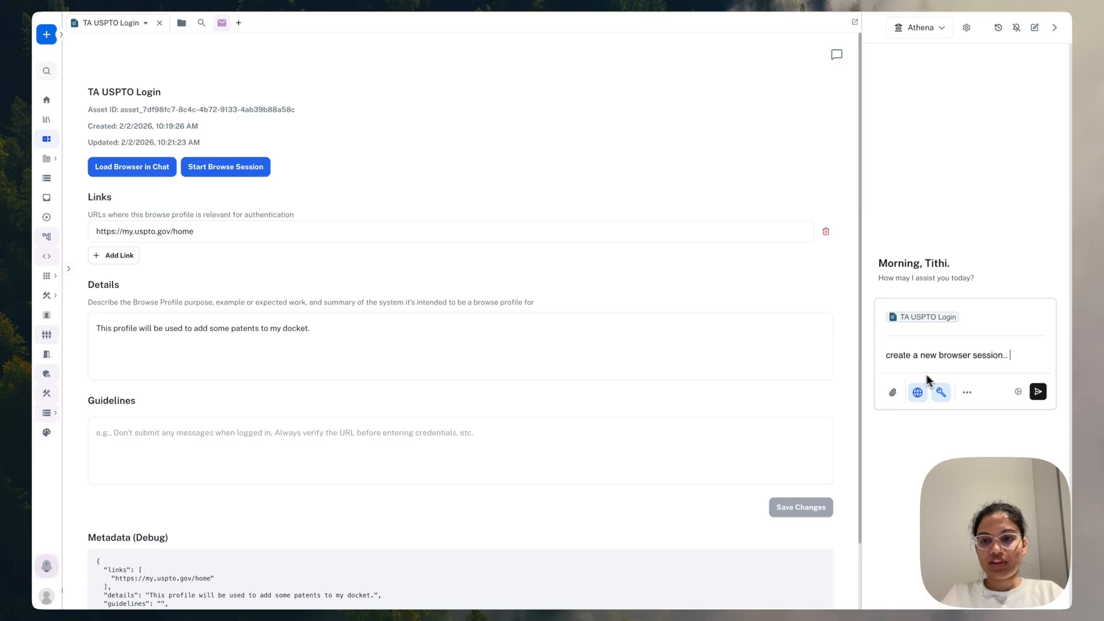
drag(859, 357, 807, 358)
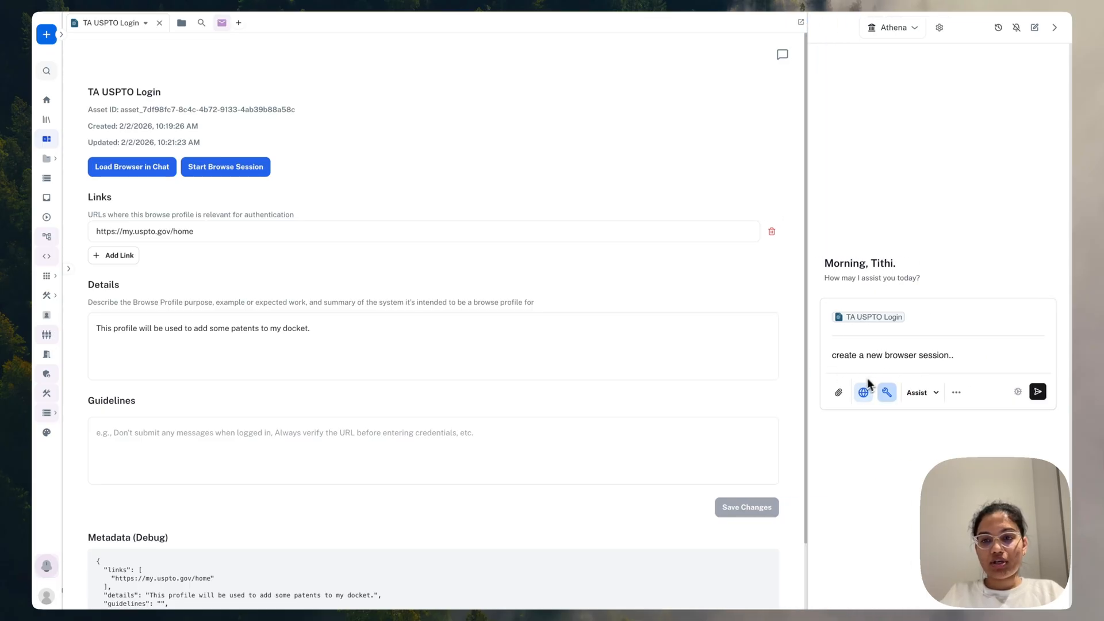
drag(886, 356, 970, 359)
click(969, 359)
- Limit the chat's toolkits to Browser only
click(889, 393)
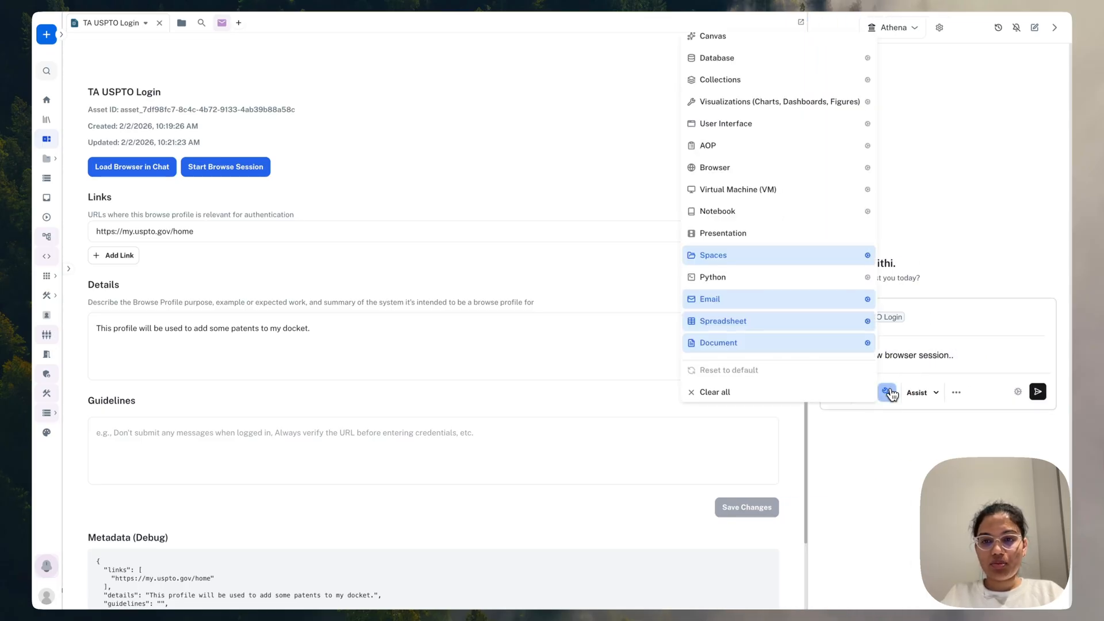
click(848, 167)
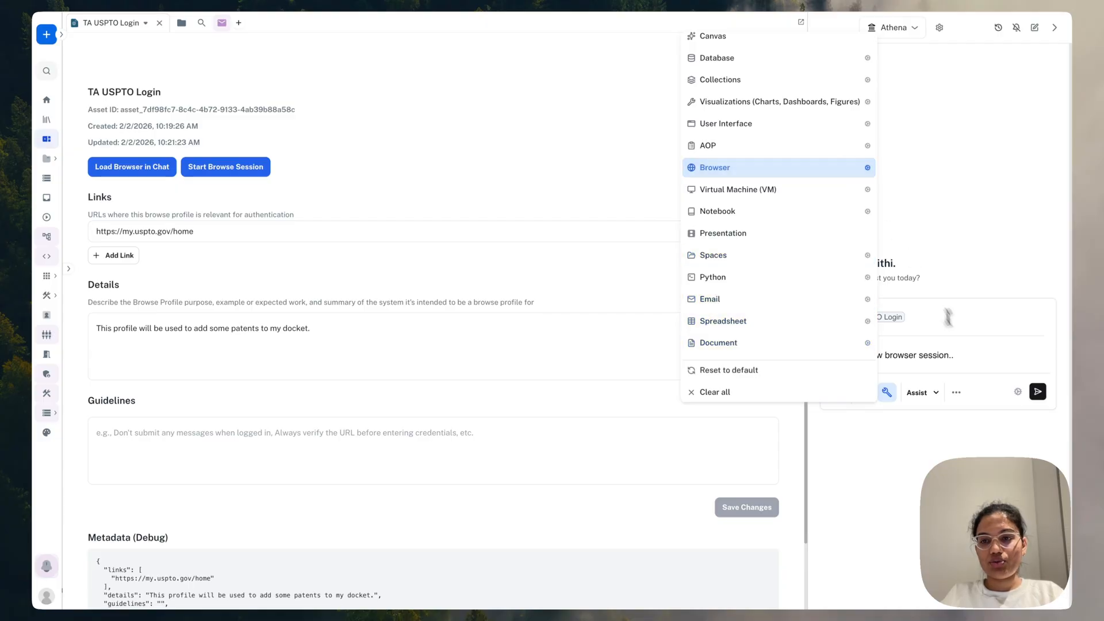
click(968, 353)
- Clear the drafted prompt and its attached profile from the chat, and widen the chat pane
drag(807, 347, 831, 347)
key(ctrl+a)
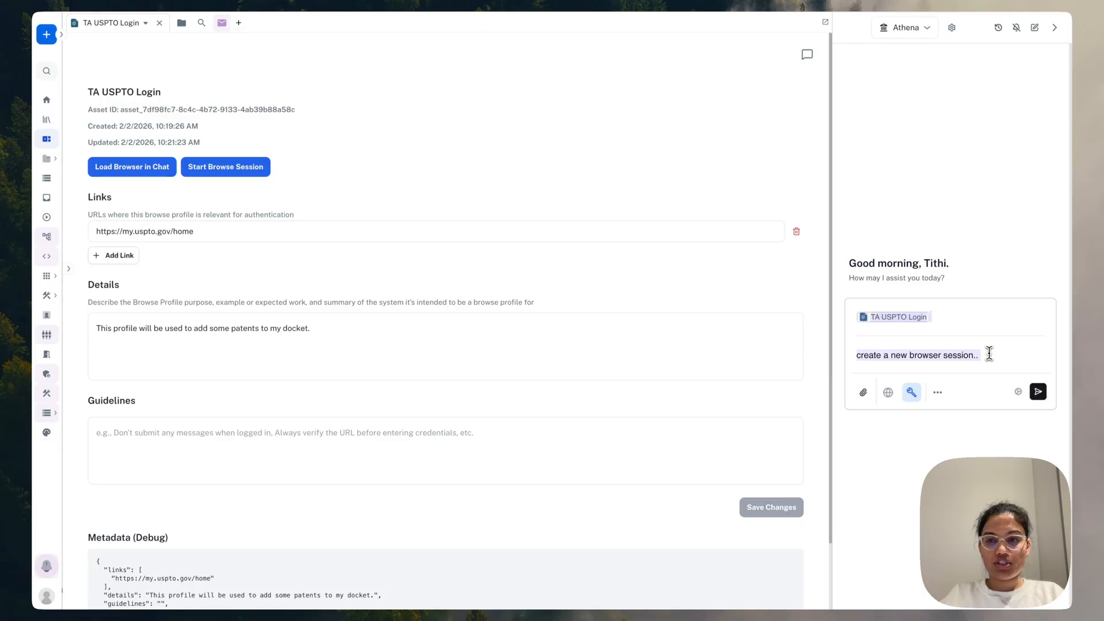
key(BackSpace)
drag(832, 340, 751, 338)
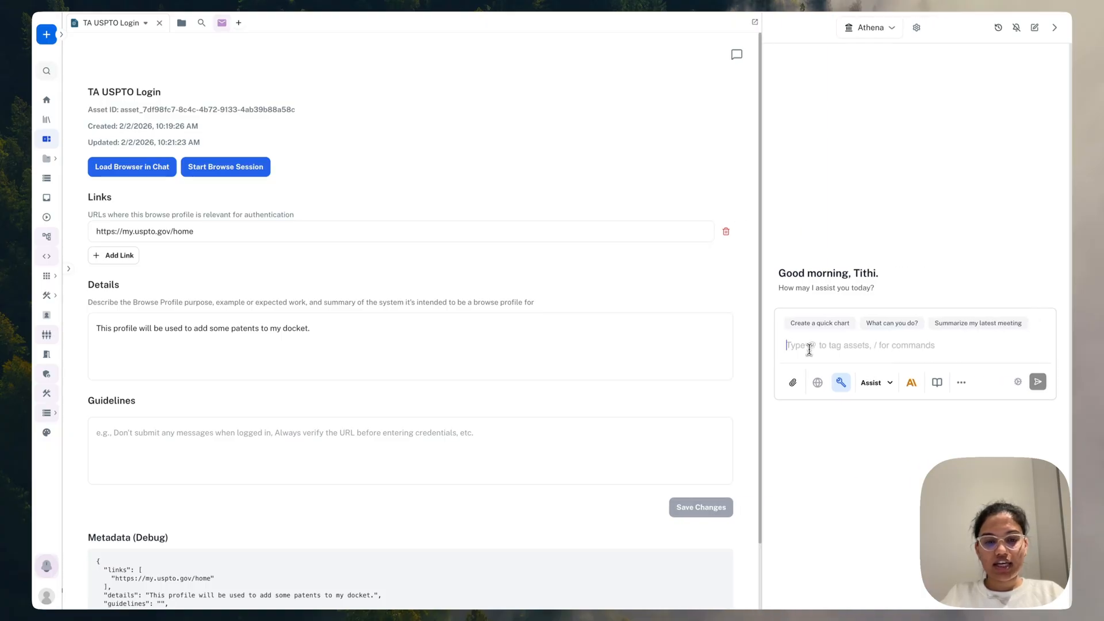
- Tag the Browser toolkit in the assistant chat message
click(811, 347)
text(@bbrow)
key(BackSpace)
key(BackSpace)
key(BackSpace)
key(BackSpace)
key(BackSpace)
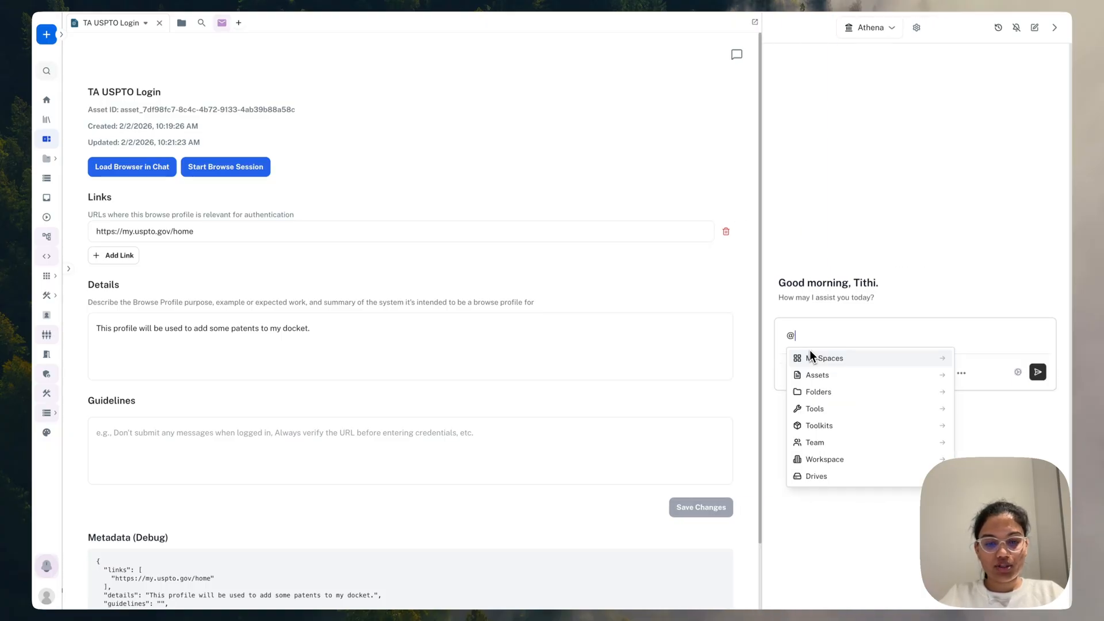
text(brow)
key(Return)
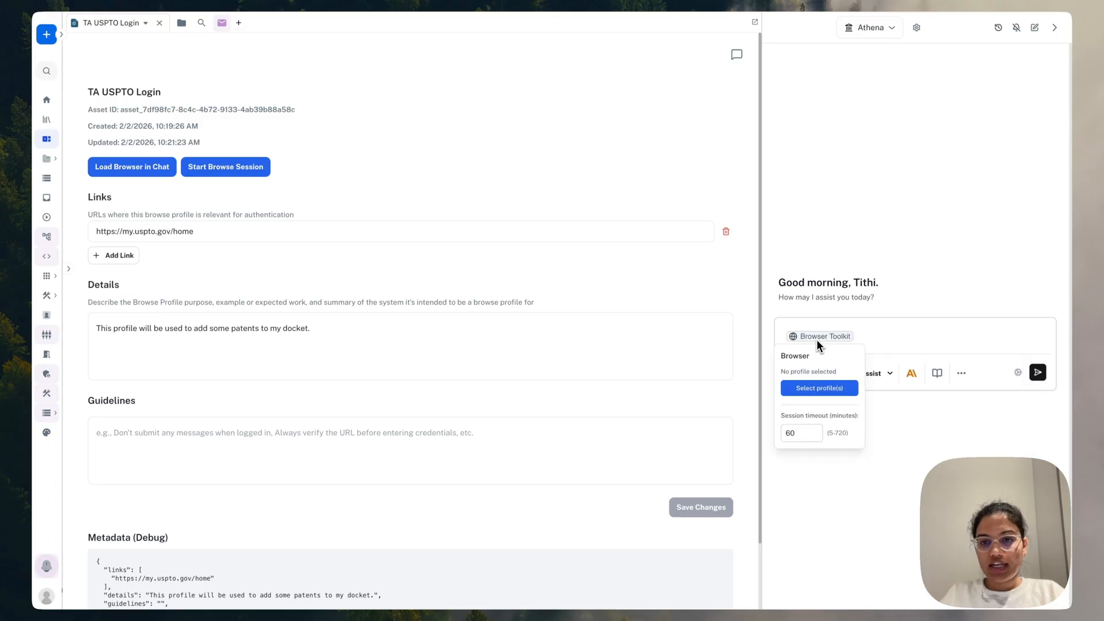
- Attach the TA USPTO Login browse profile to the Browser toolkit tagged in the chat
click(819, 388)
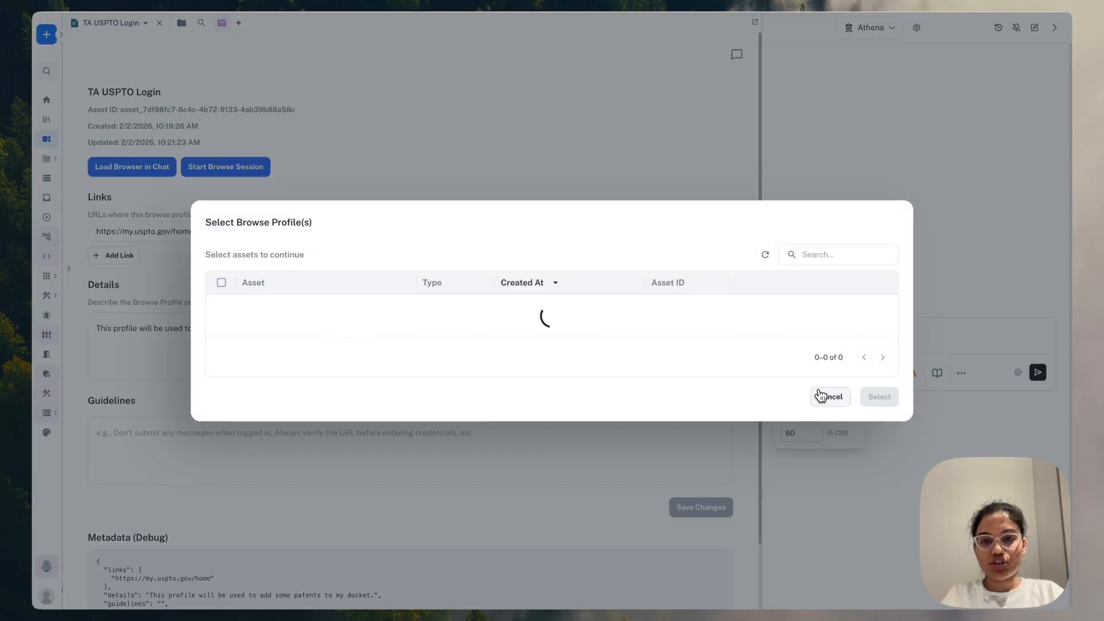
click(221, 218)
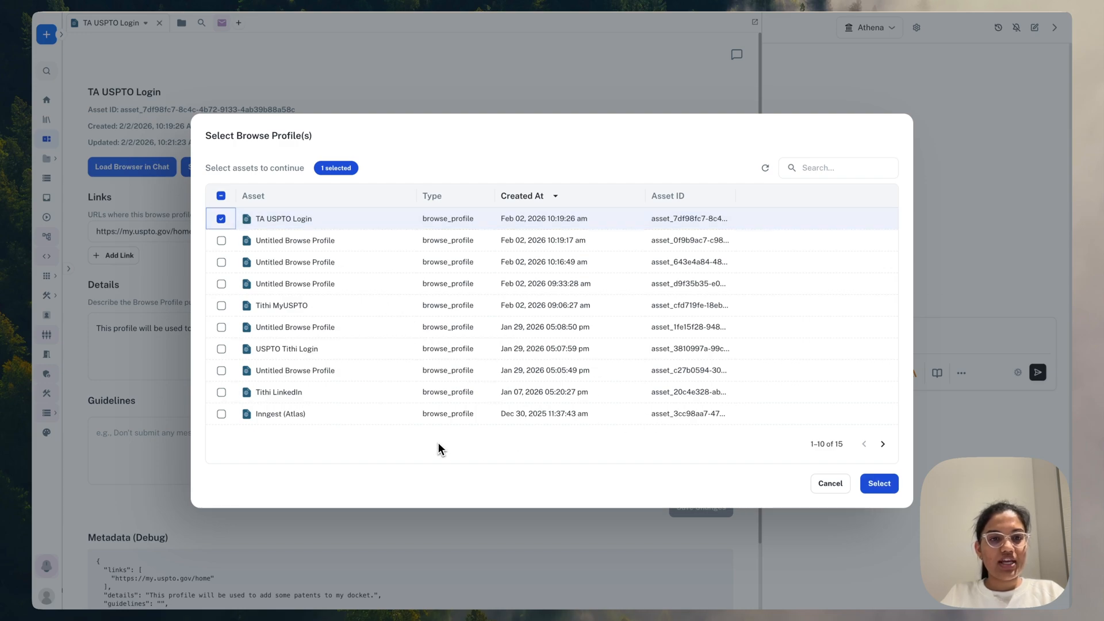
triple_click(347, 223)
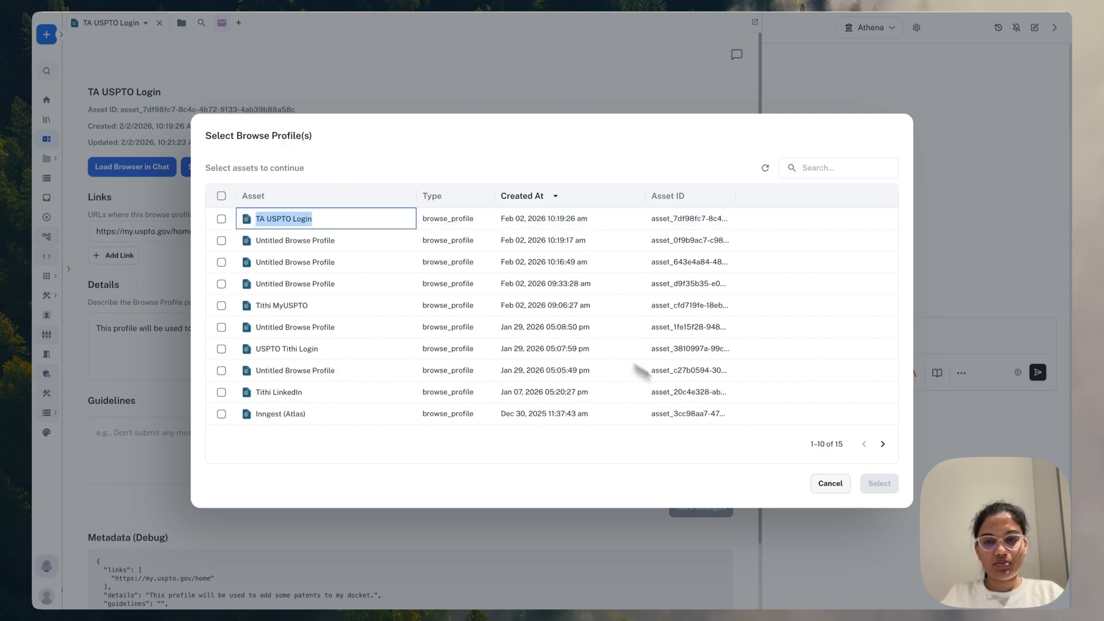
click(222, 218)
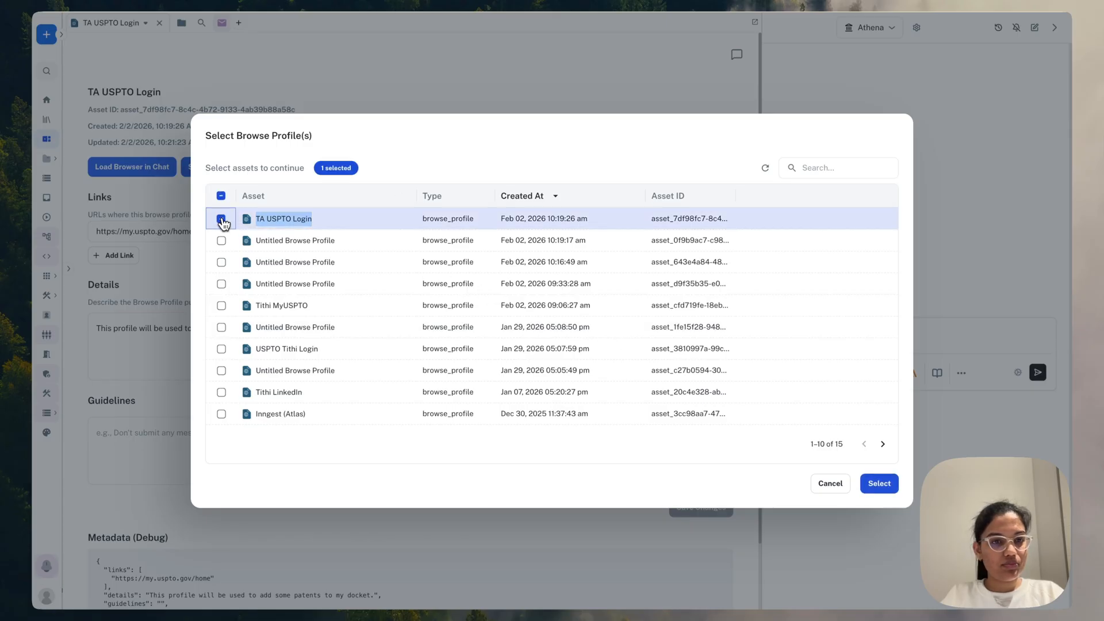
click(877, 483)
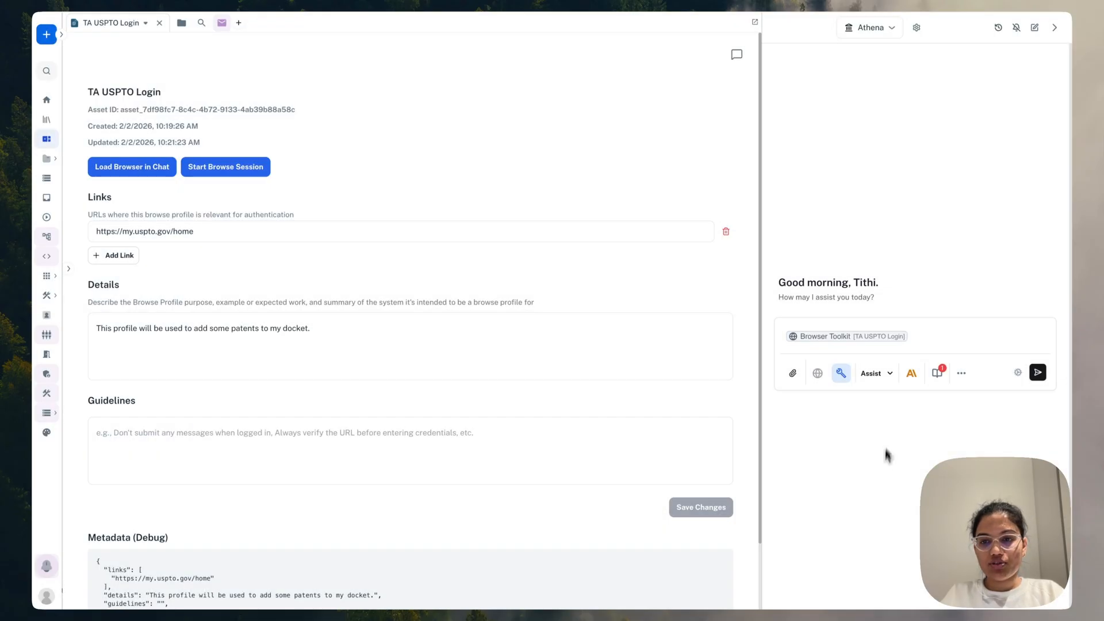
- Remove the Browser Toolkit tag and its attached profile from the chat message
mouse_move(889, 361)
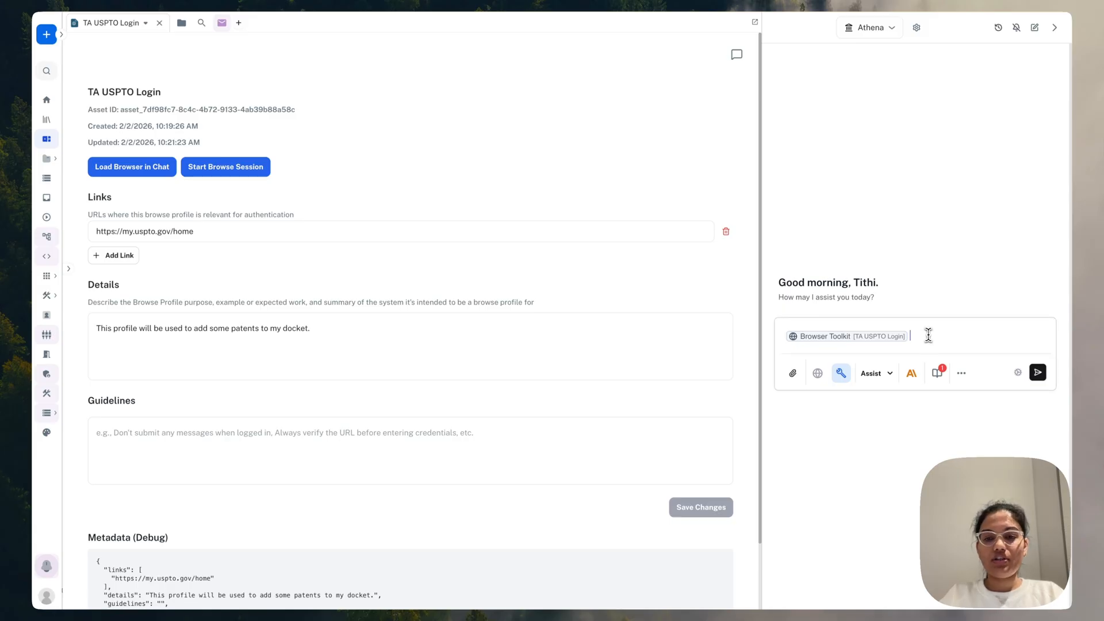
key(BackSpace)
key(BackSpace)
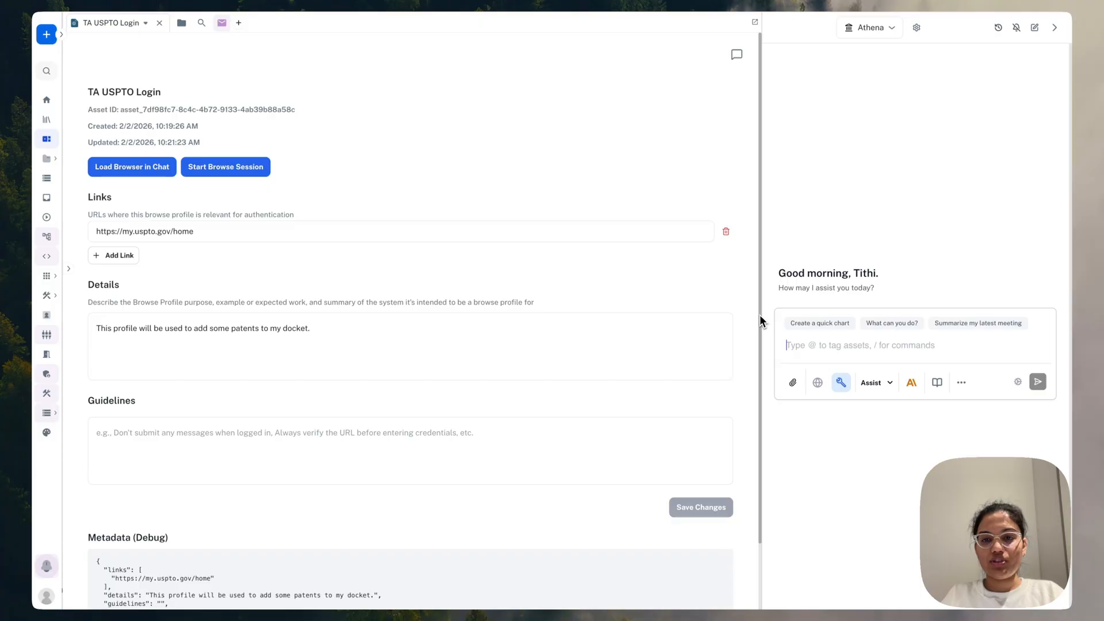
- Start a browse session from the TA USPTO Login profile and show it side by side with the profile, with the chat hidden
drag(760, 320, 836, 320)
click(263, 171)
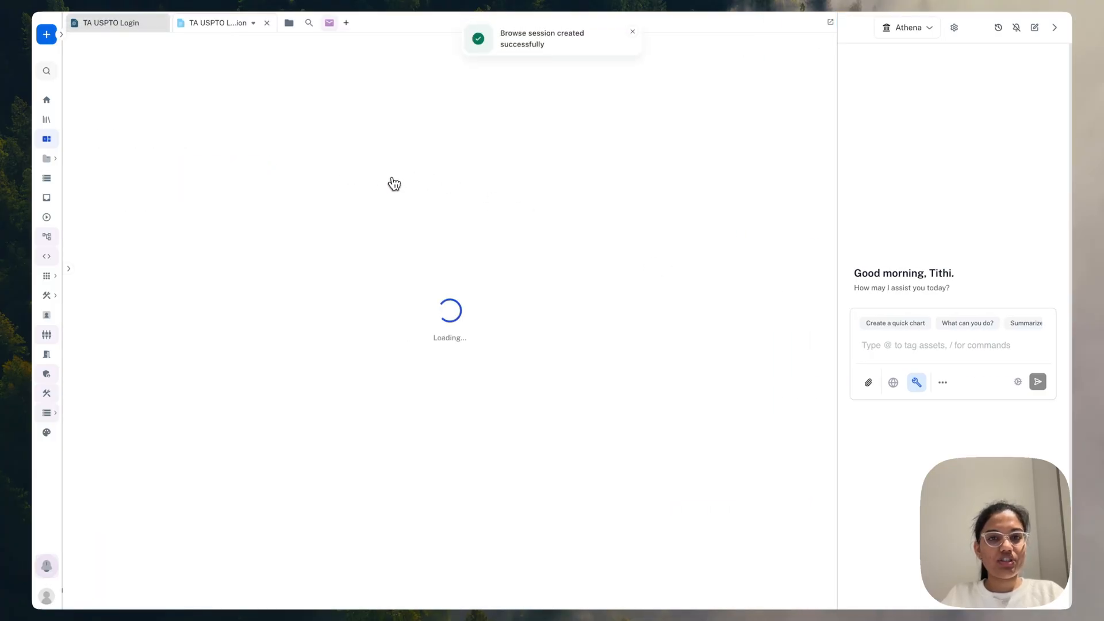
click(1054, 28)
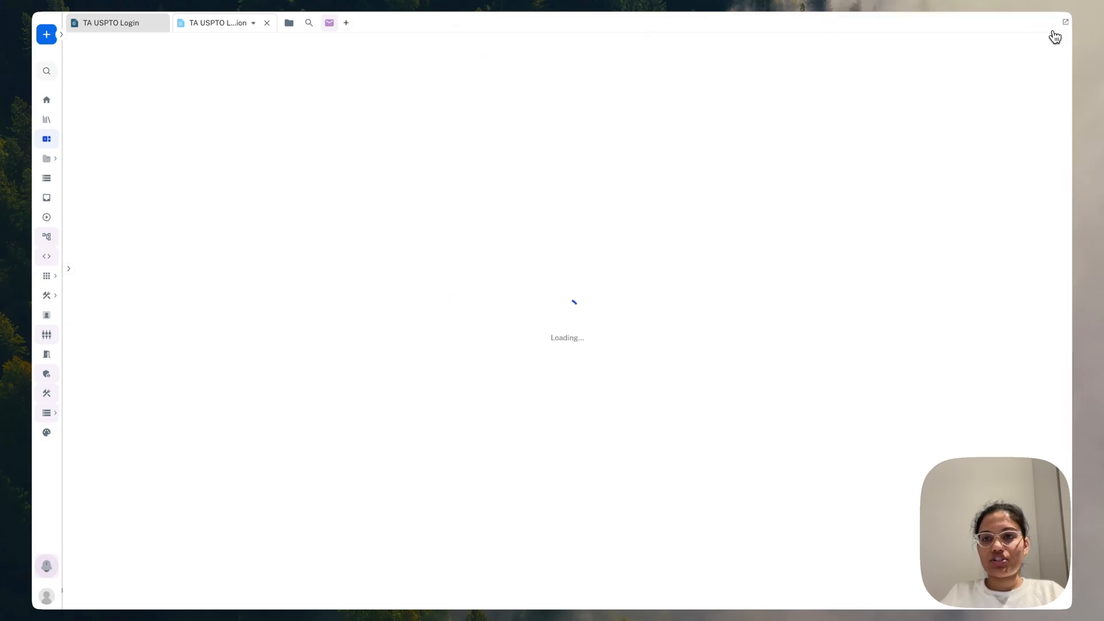
drag(214, 23, 911, 495)
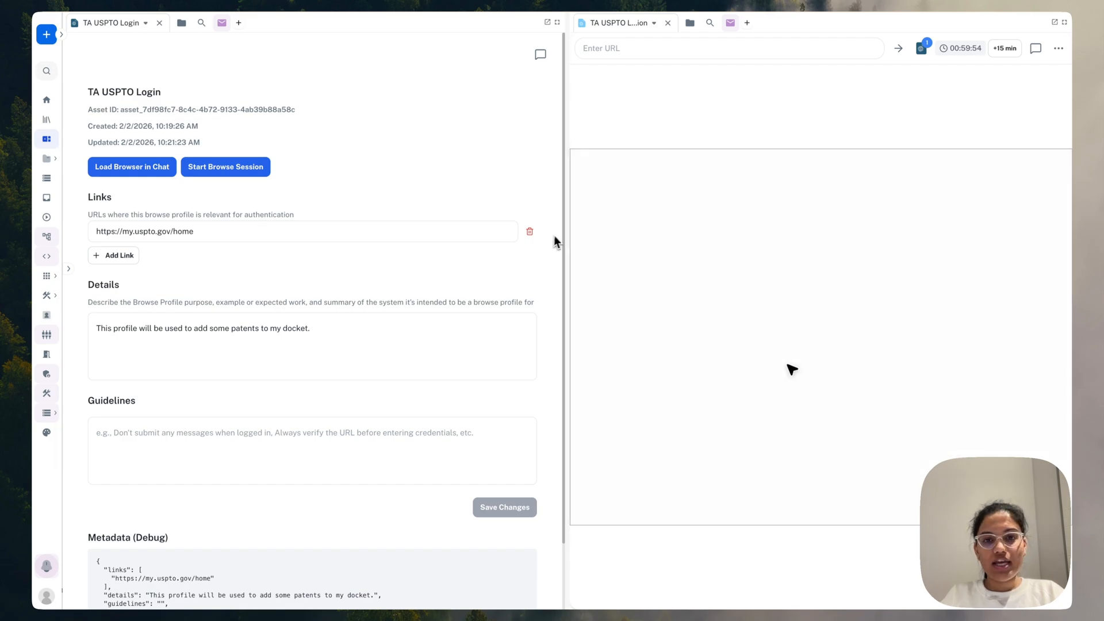
click(816, 320)
click(741, 179)
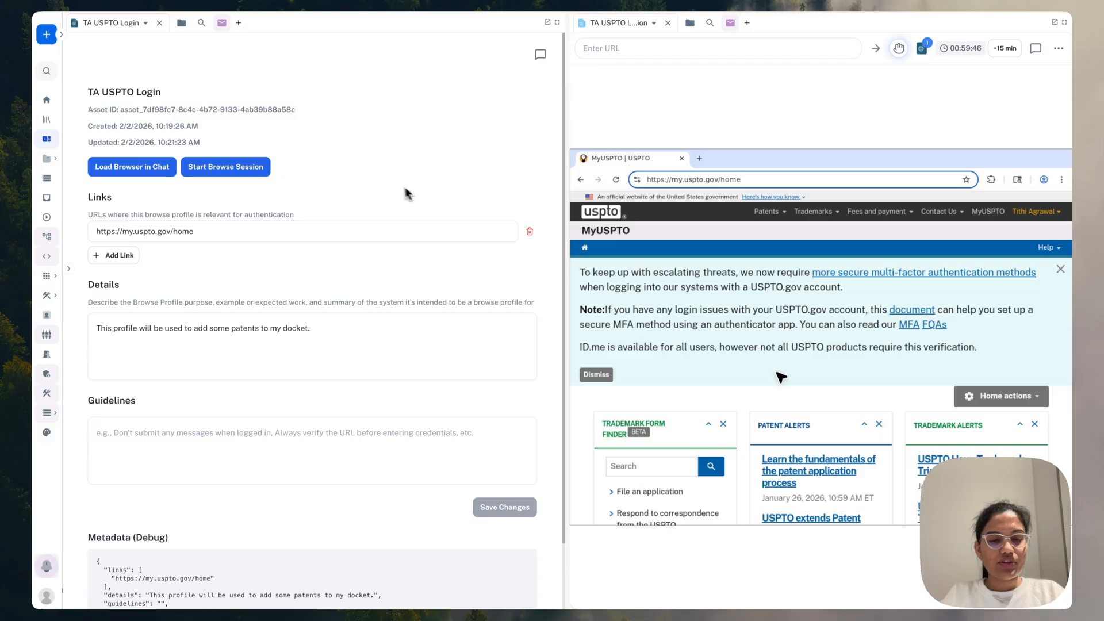
- Reopen the assistant chat beside the browse session and narrow the profile pane to give the session more width
drag(562, 107, 504, 107)
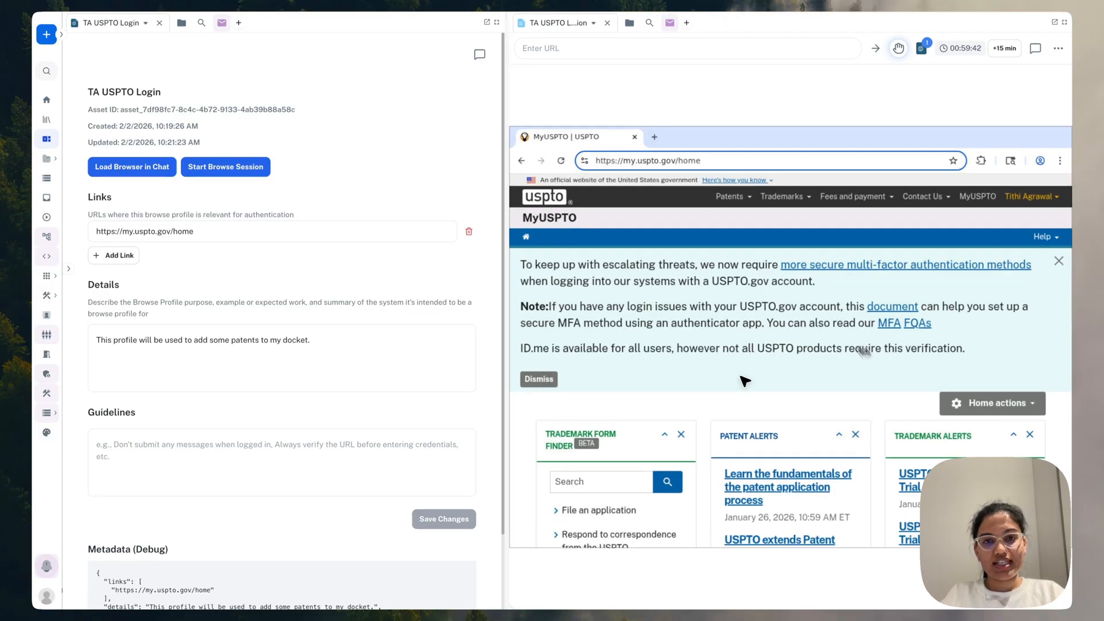
click(1051, 589)
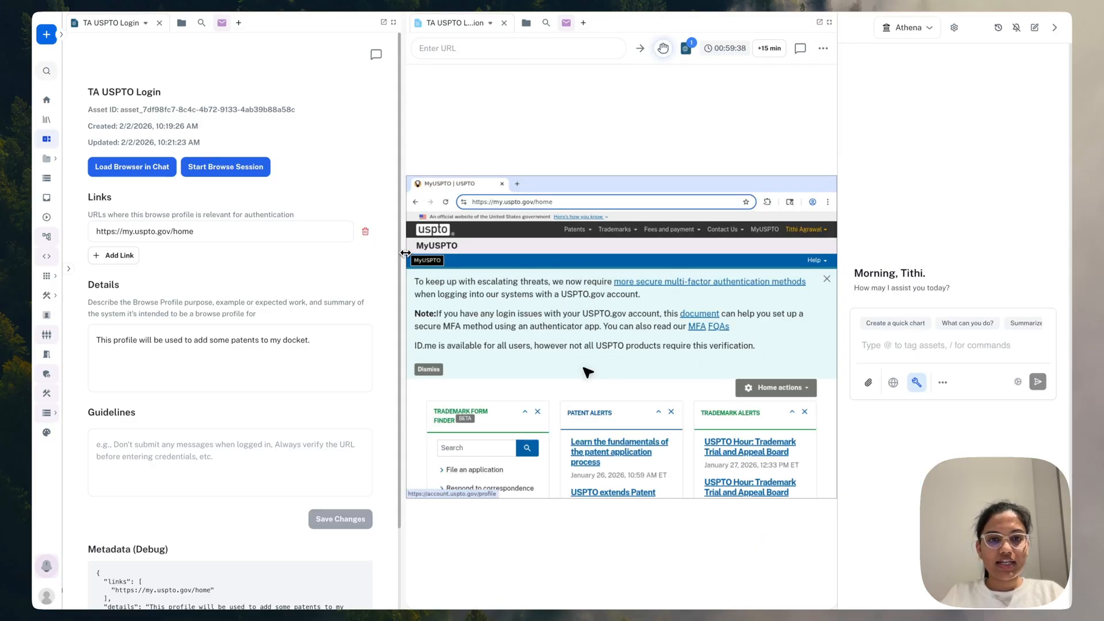
drag(399, 253, 290, 252)
- Tag the TA USPTO Login session in chat and ask to add patents US 6122736 and US 6178507 to "Relevant Patents", scrolling the home page for the widget
click(900, 345)
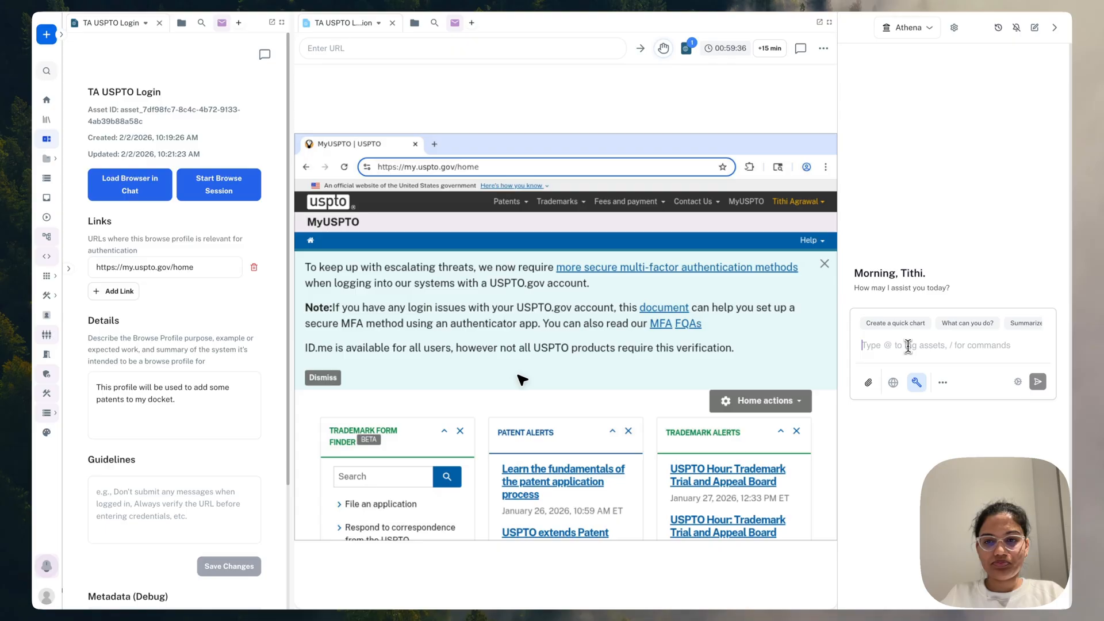
text(@)
key(Return)
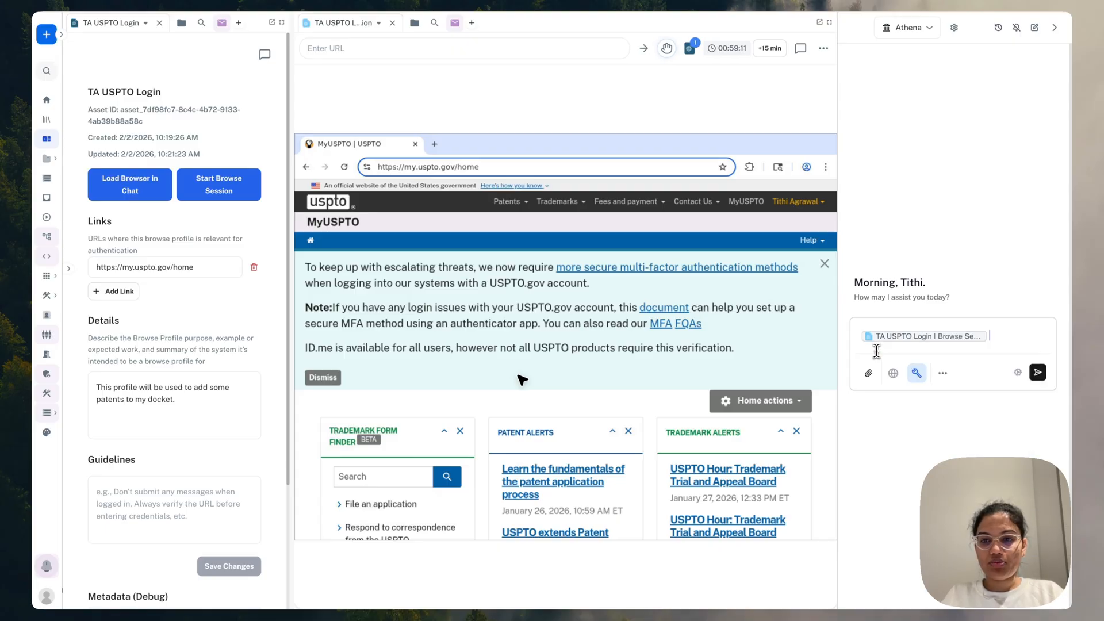
text(can you add the patents US 6122736 and US 6172507 to my "Relevant Patents" docket? scroll down on the home page to find the widget)
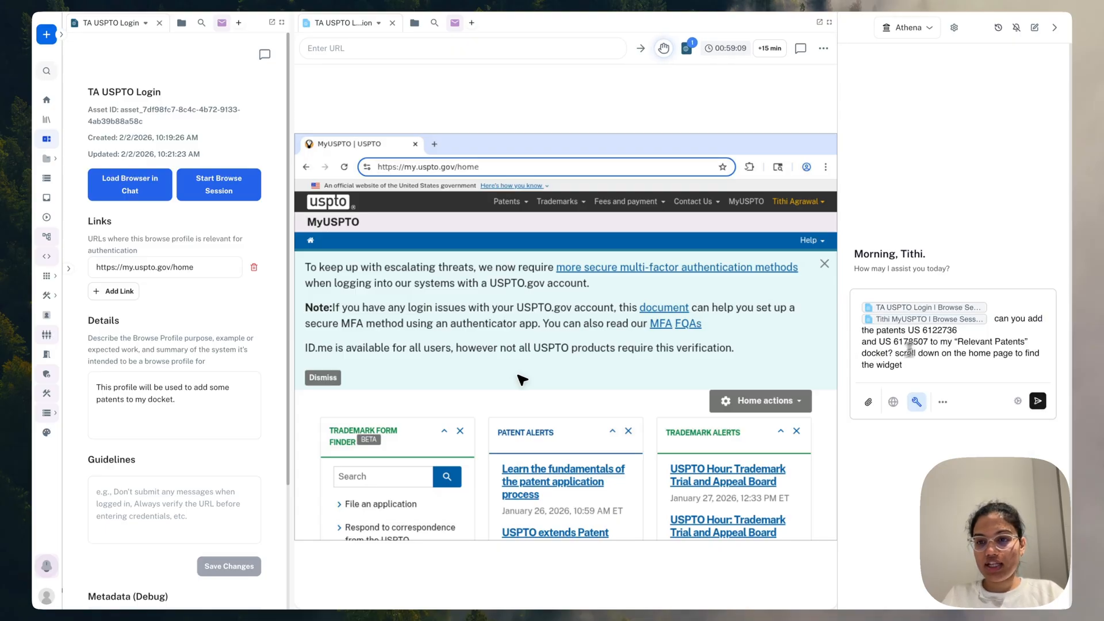
- Remove the extra browse session tag from the drafted prompt, keeping only the TA USPTO Login session
key(BackSpace)
key(BackSpace)
key(BackSpace)
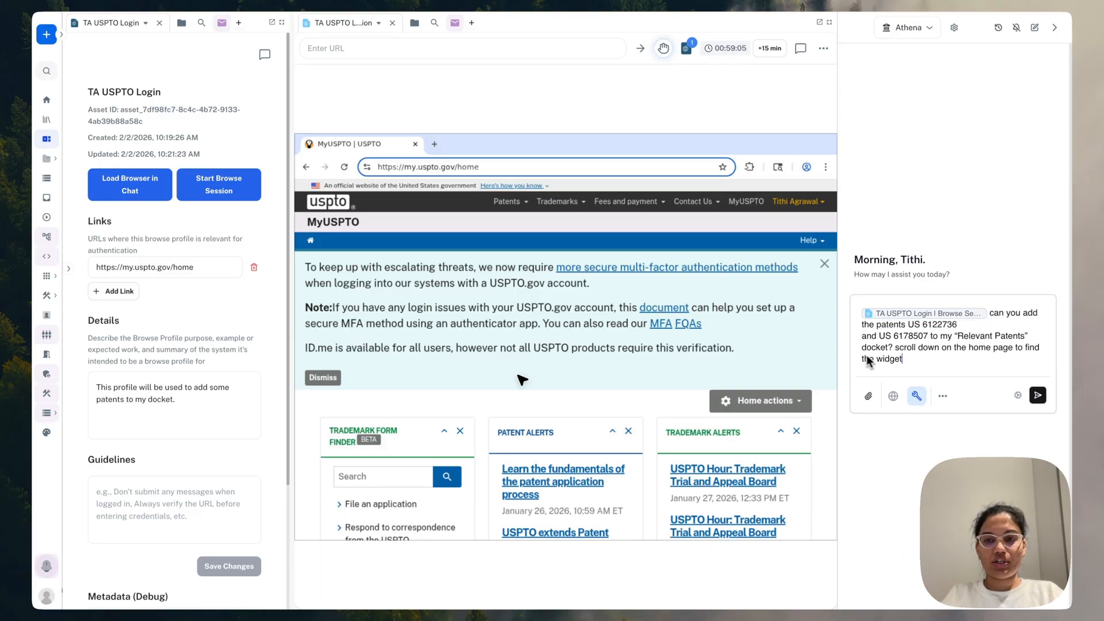
- Check that the Browser toolkit is enabled for the chat and send the patent docket prompt
click(916, 396)
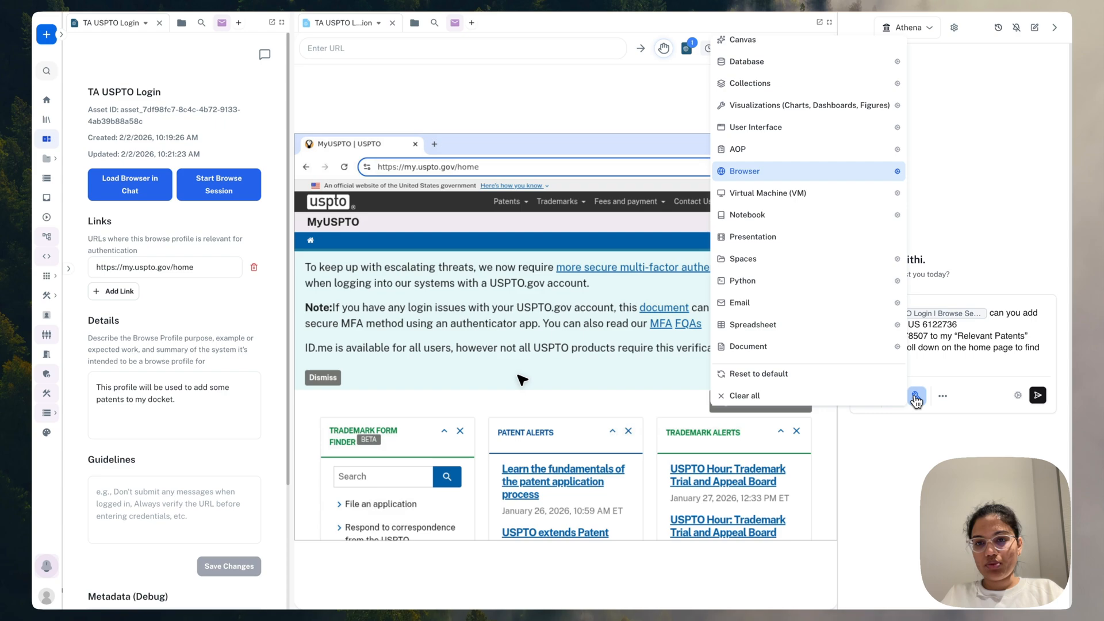
click(934, 356)
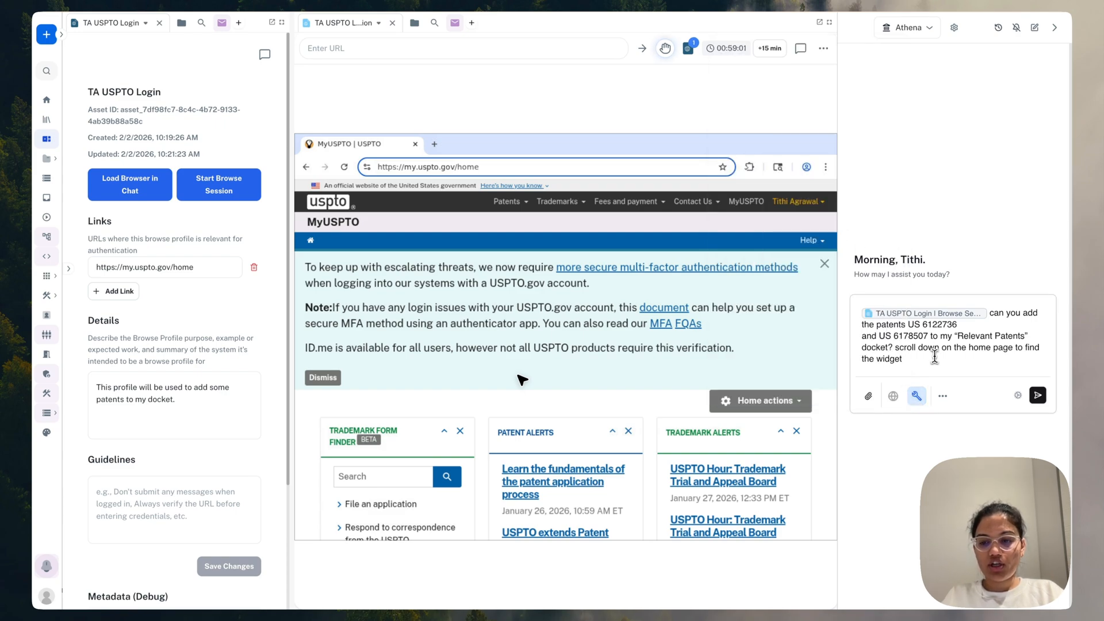
key(Return)
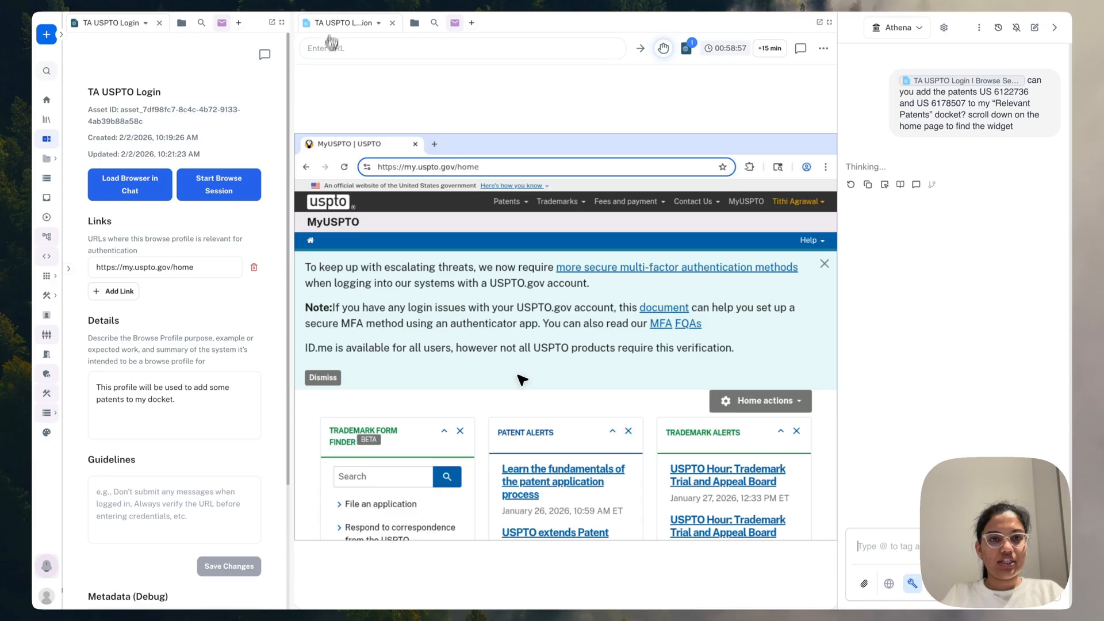
- View the browse session at full width, and review the assistant's logged actions and the recording of the docket run
drag(204, 20, 204, 21)
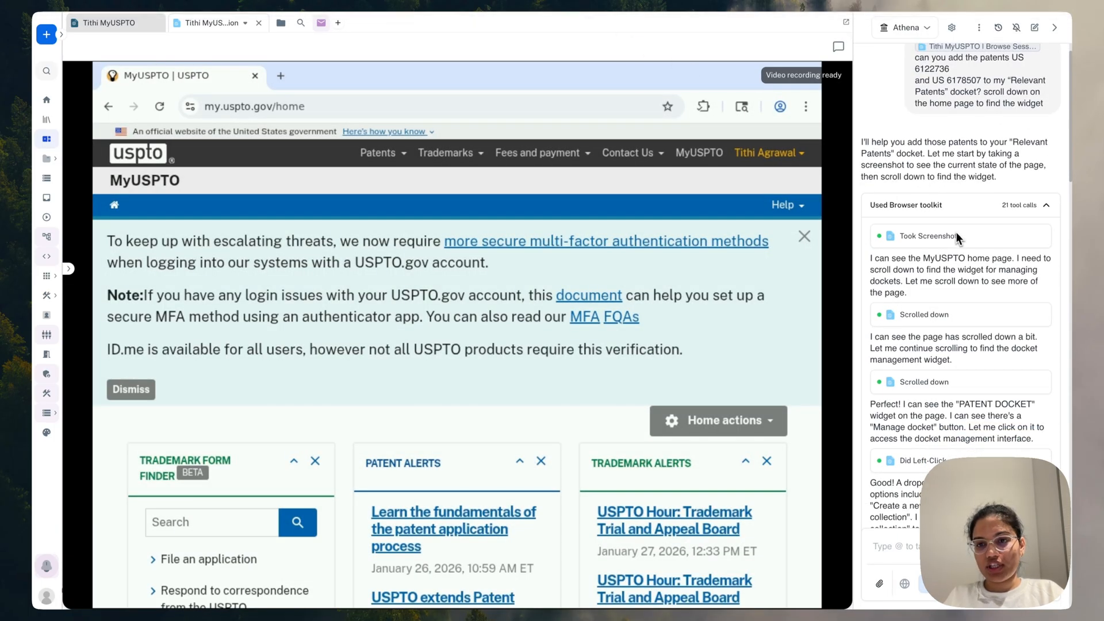
scroll(966, 239, down, 15)
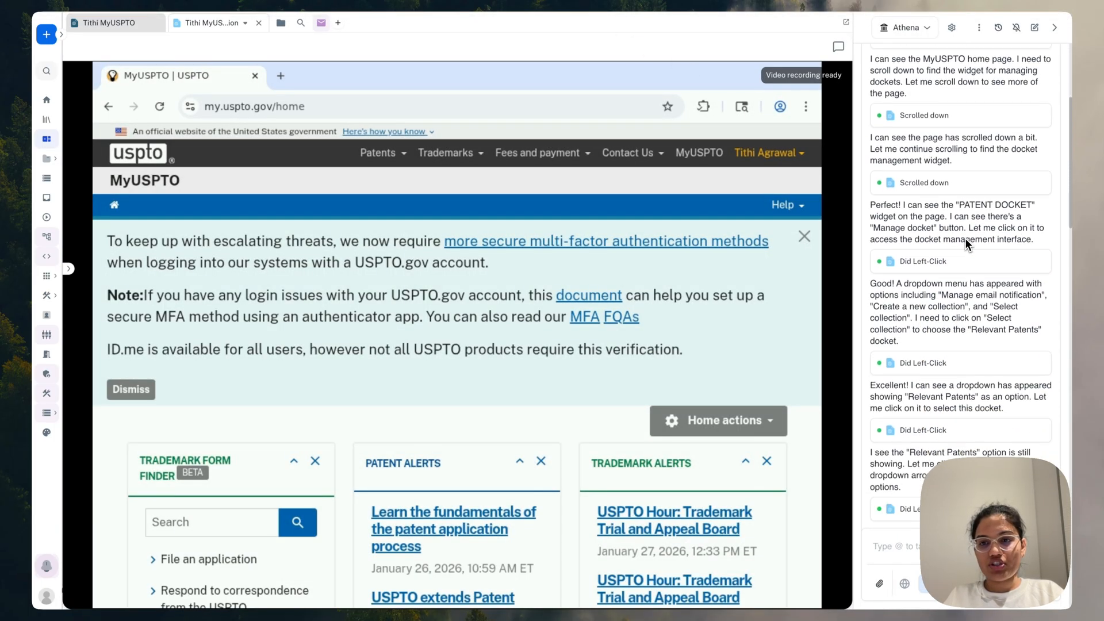
click(476, 424)
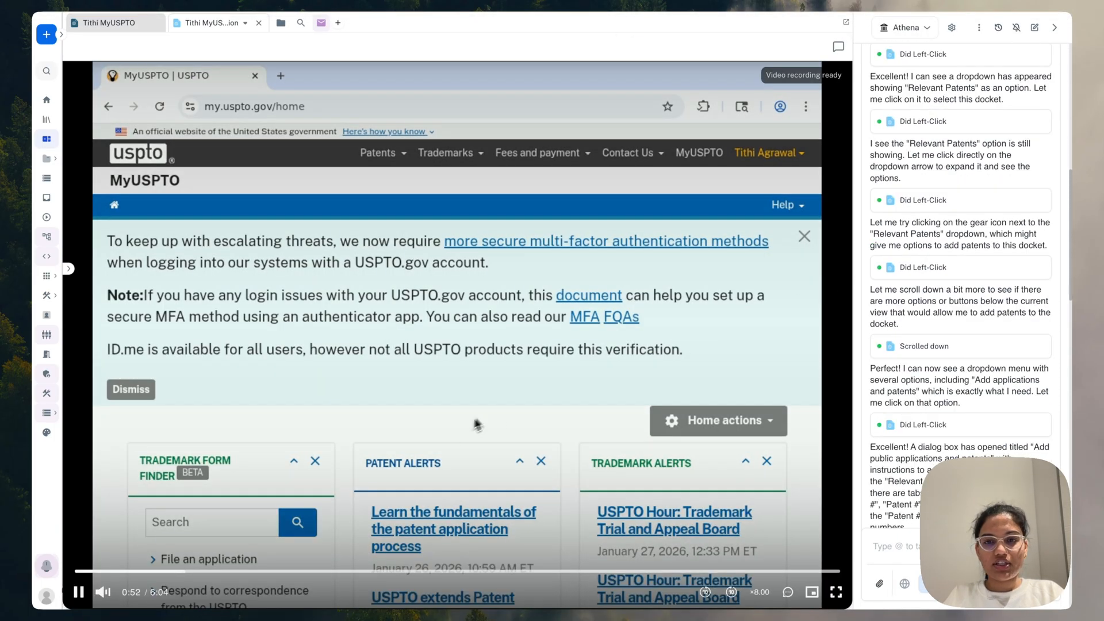